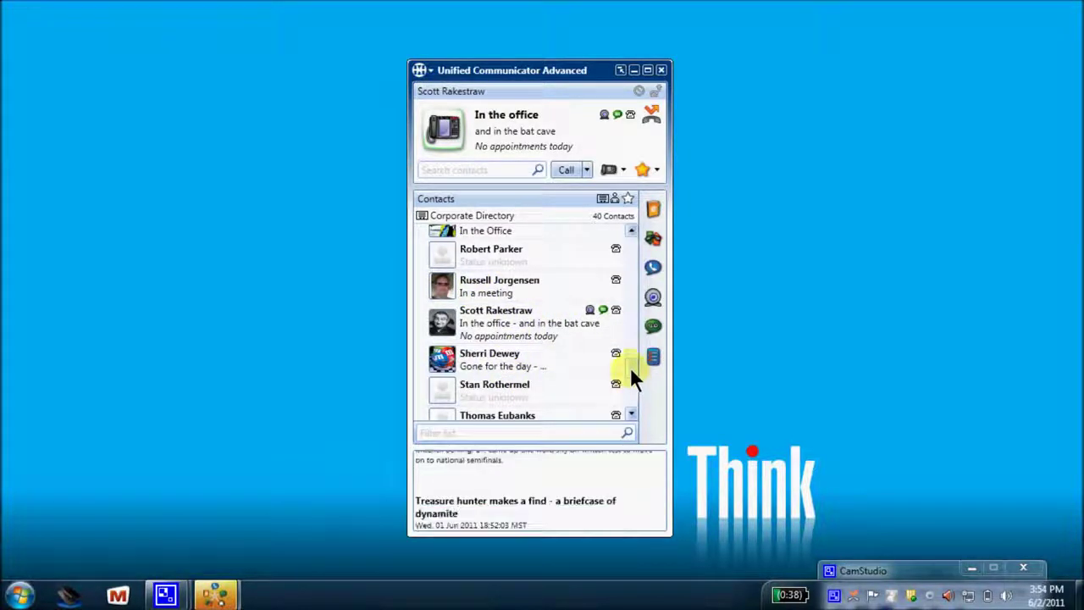
Look through the Corporate Directory contact list, checking the contacts' phone and presence status icons.
scroll(630, 357, "up", 3)
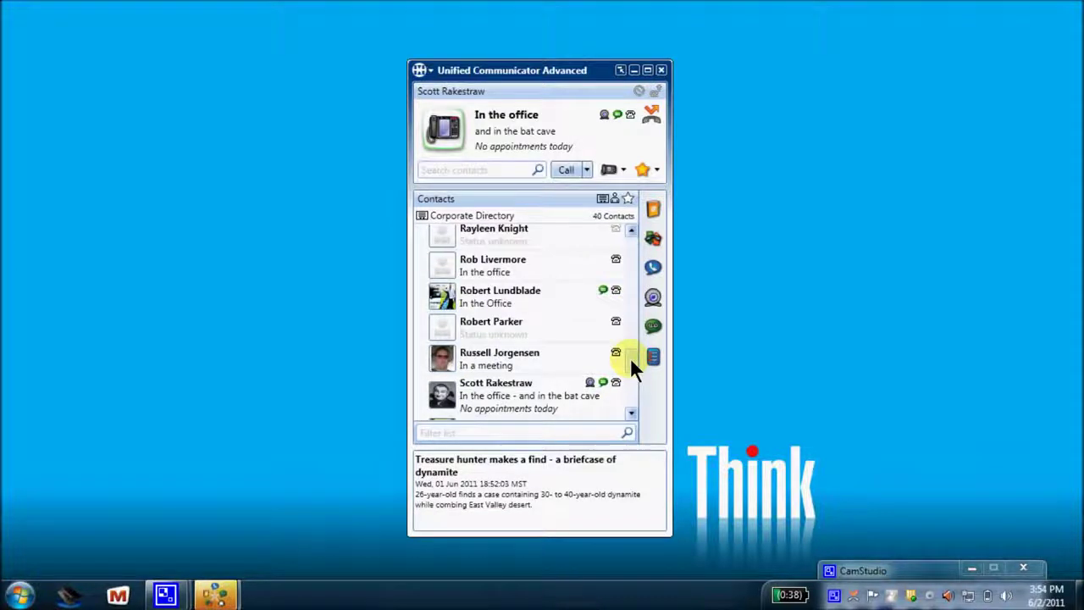
scroll(631, 357, "up", 2)
scroll(630, 349, "up", 1)
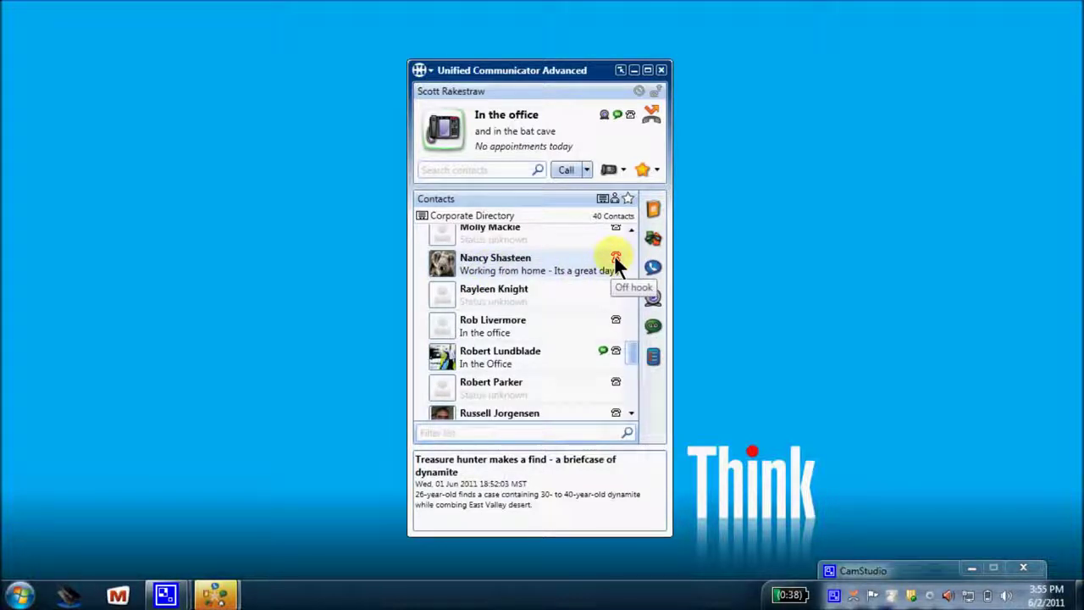
left_click_drag(630, 345, 630, 365)
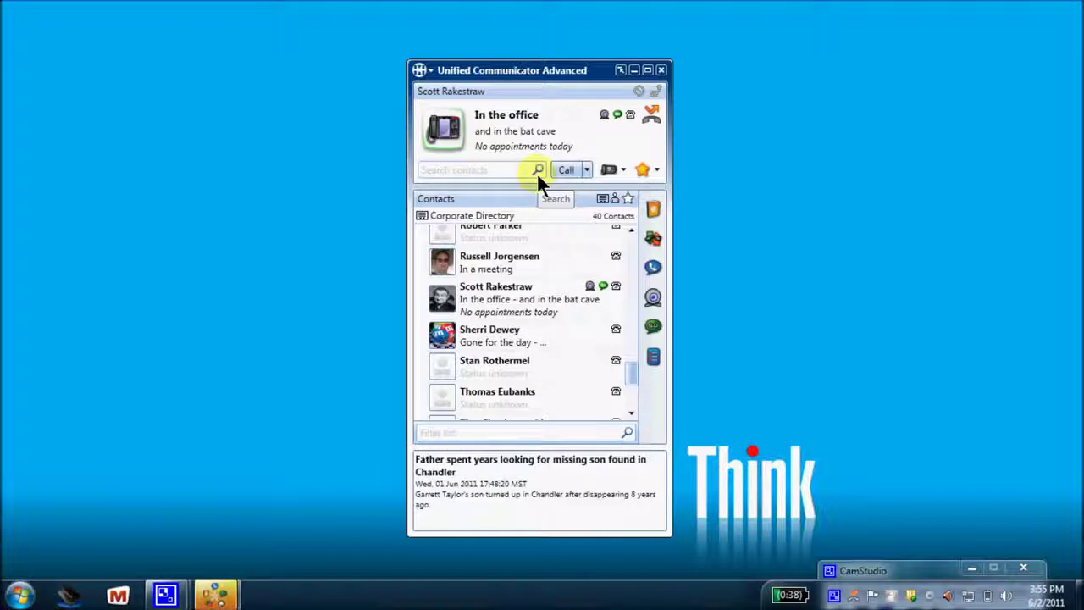
Search the contacts by a person's first name, review the matches, and clear the search.
left_click(466, 166)
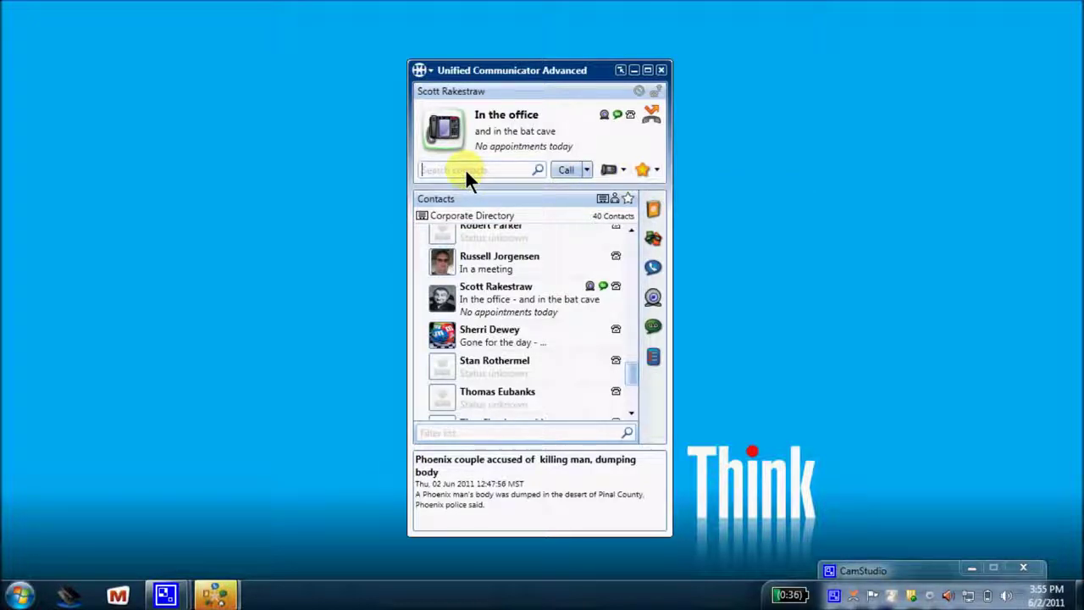
type("scott")
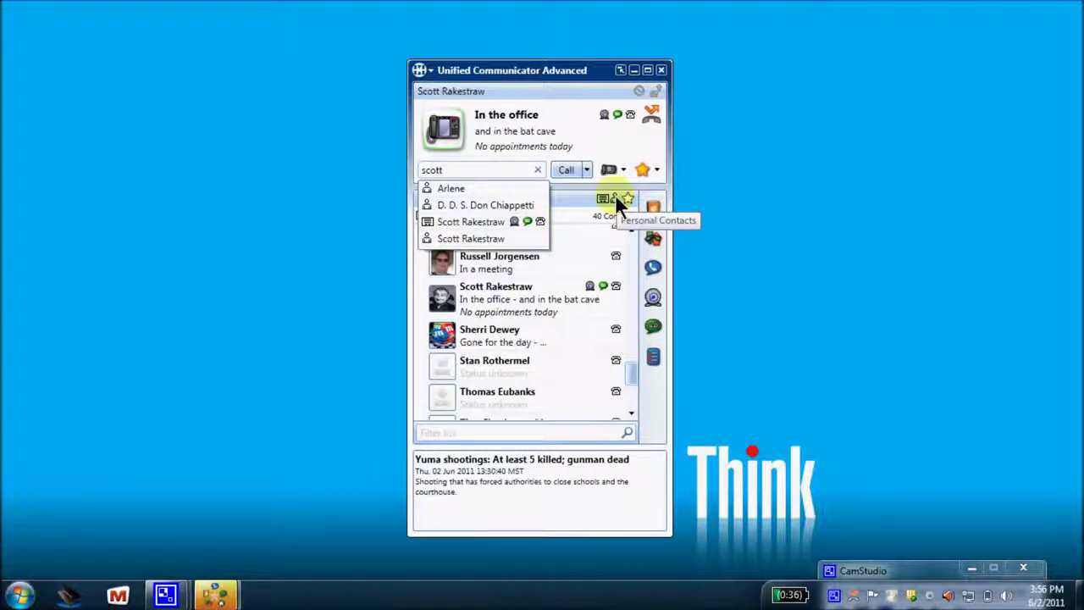
left_click_drag(466, 171, 377, 169)
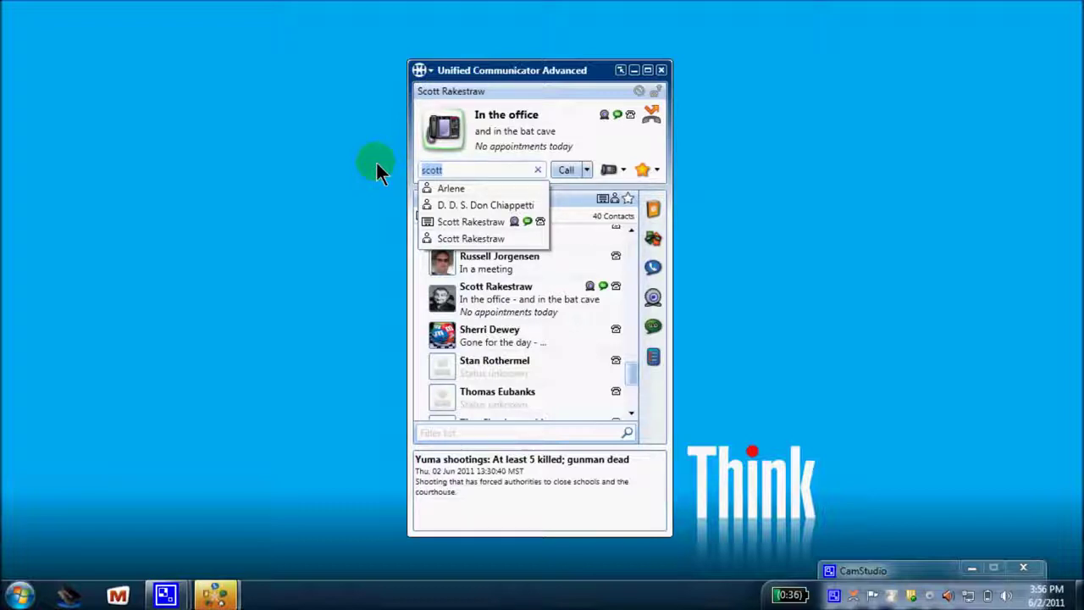
key("Delete")
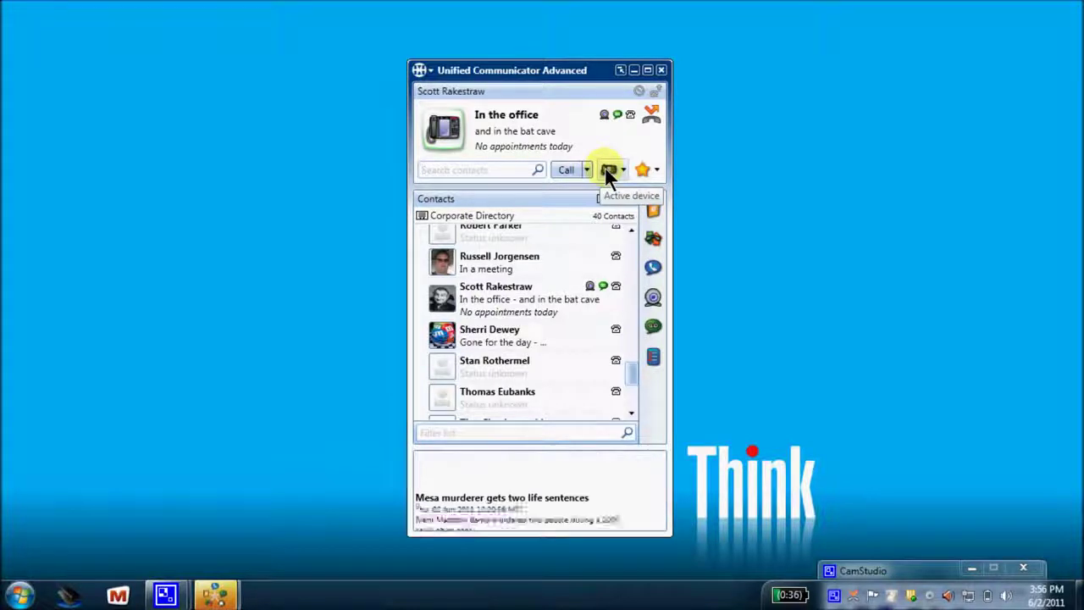
Switch the communicator window to Compact Mode, then restore it to the full view.
mouse_move(651, 117)
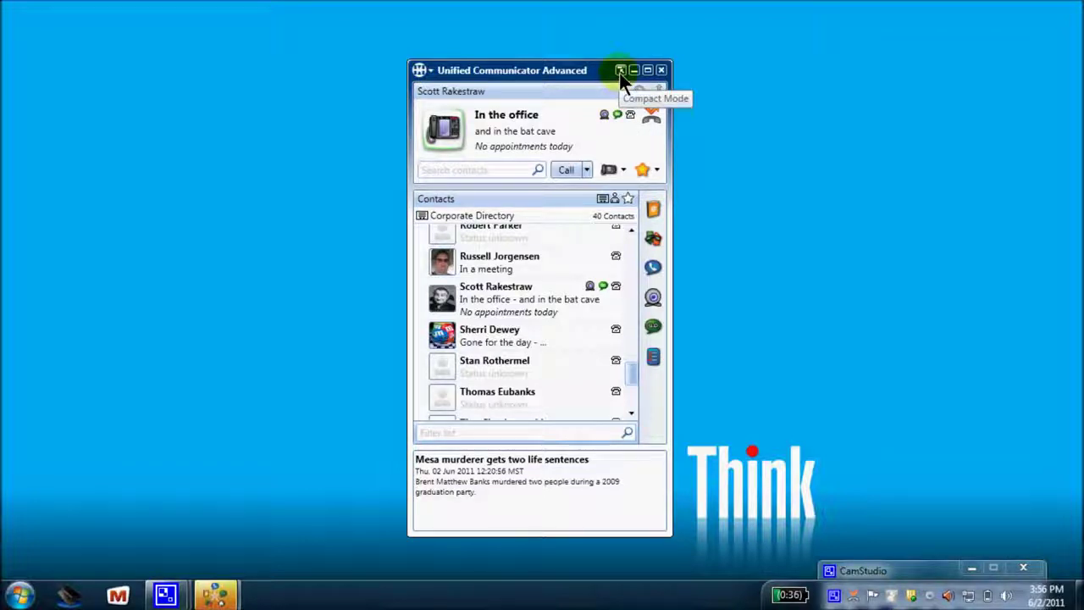
left_click_drag(619, 73, 583, 63)
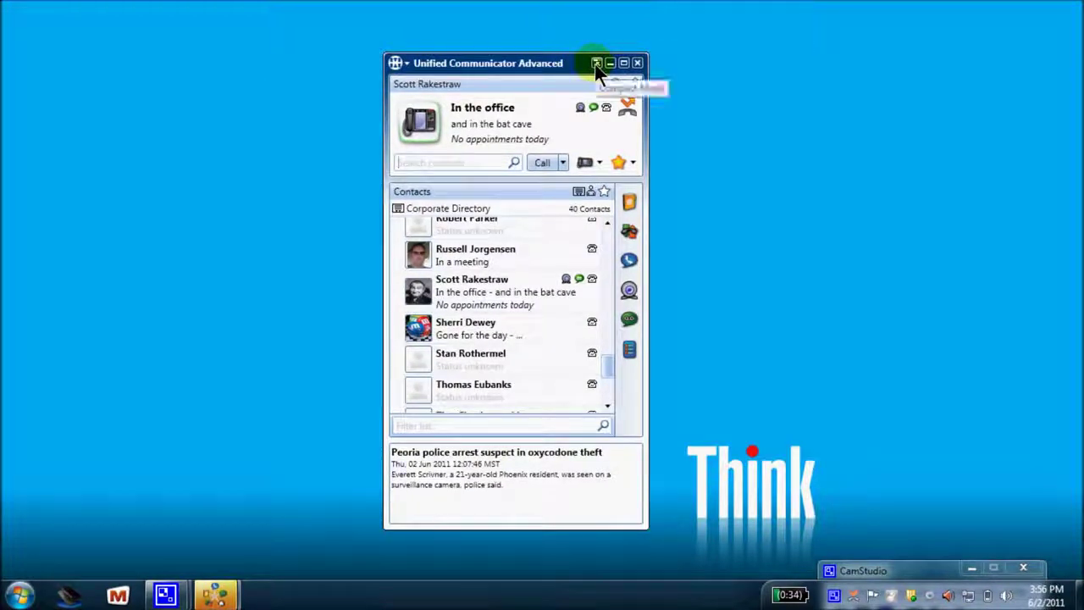
left_click(597, 64)
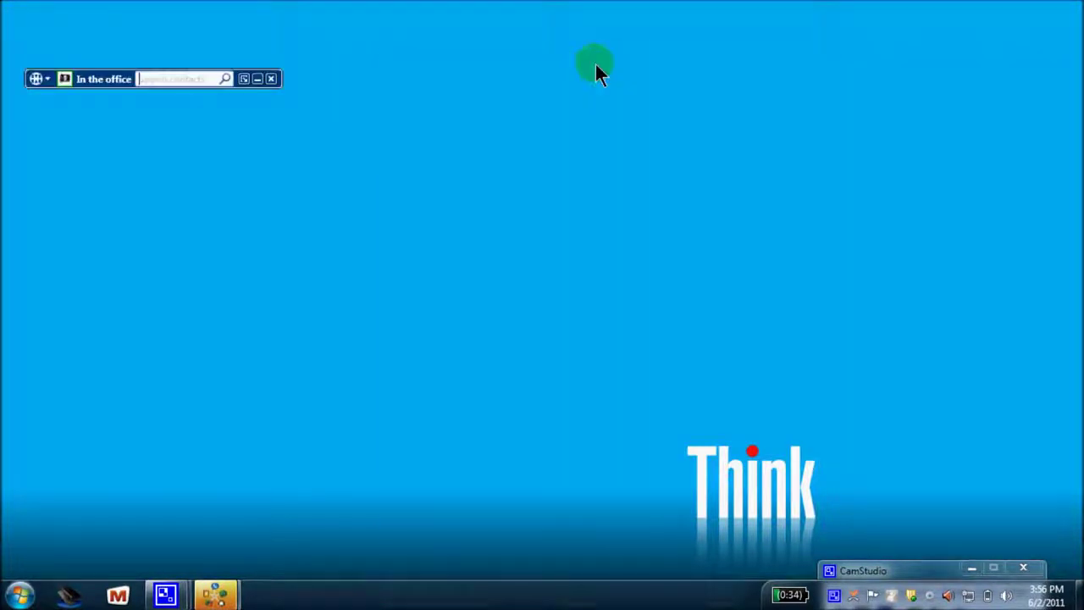
left_click(176, 81)
mouse_move(120, 83)
left_mouse_down()
mouse_move(133, 48)
mouse_move(128, 86)
left_mouse_up()
left_click(201, 91)
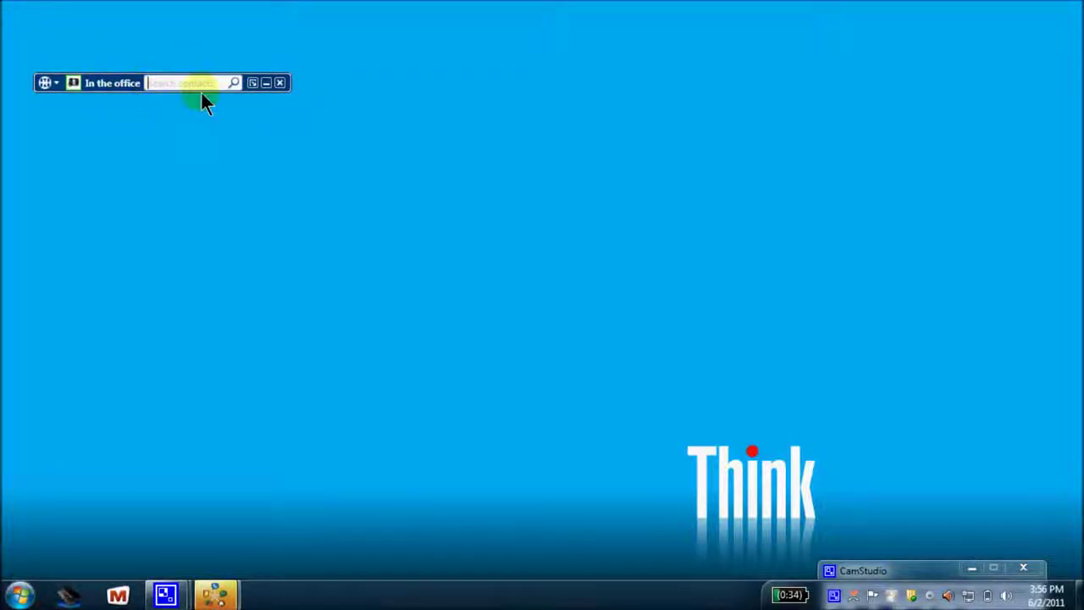
left_click(253, 82)
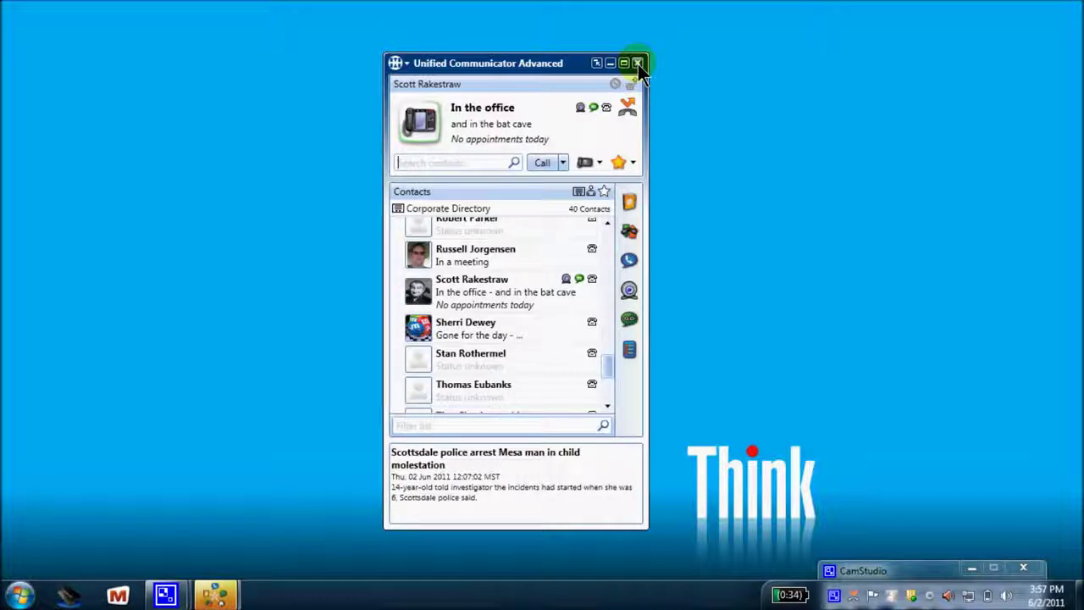
Review the commands in the main application menu down to Exit, and close it without choosing one.
left_click(407, 64)
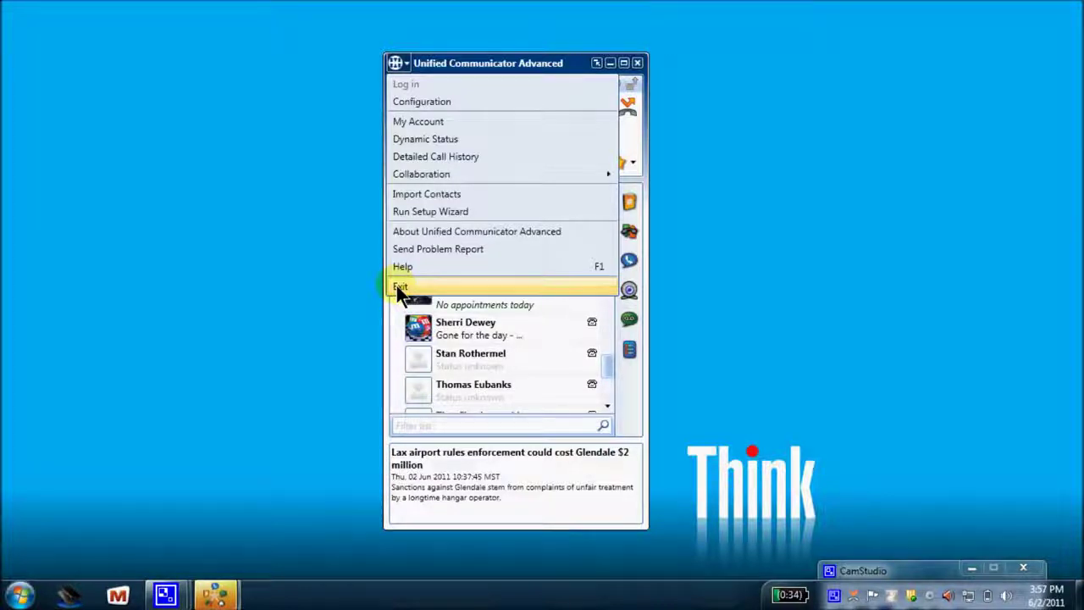
left_click(373, 247)
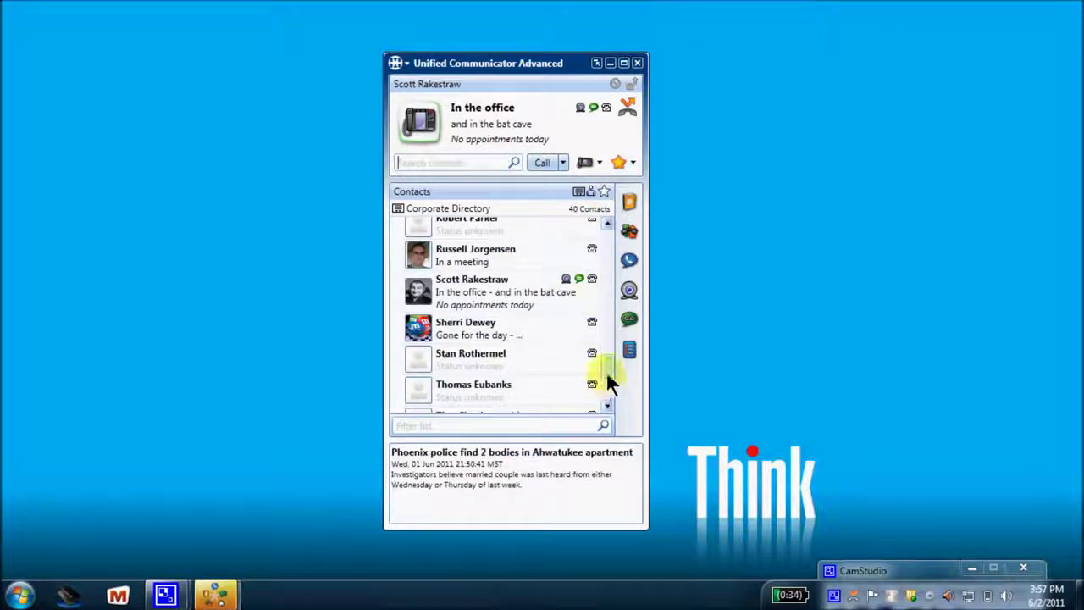
Review the call, e-mail, collaboration and personal contact options for the contact marked "Gone for the day" in the Corporate Directory.
left_click_drag(605, 373, 606, 369)
scroll(605, 368, "down", 3)
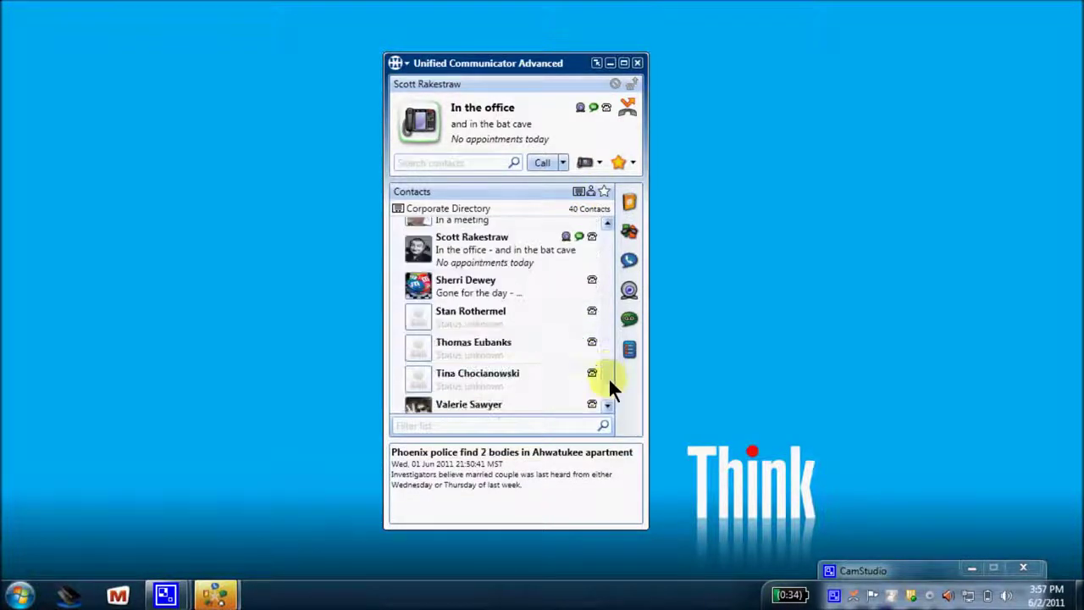
right_click(419, 277)
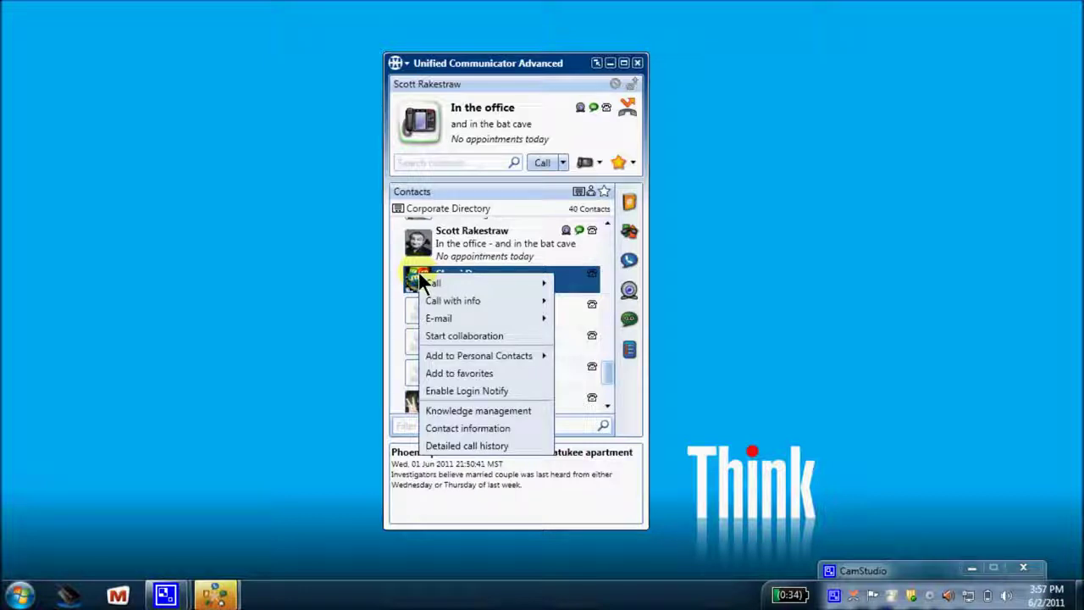
mouse_move(431, 285)
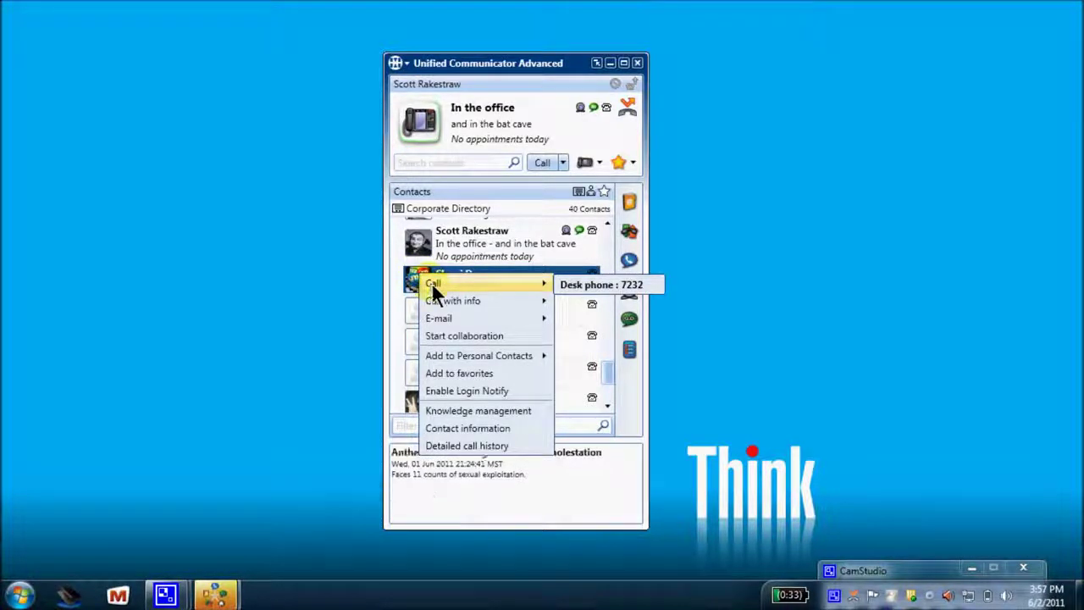
mouse_move(445, 303)
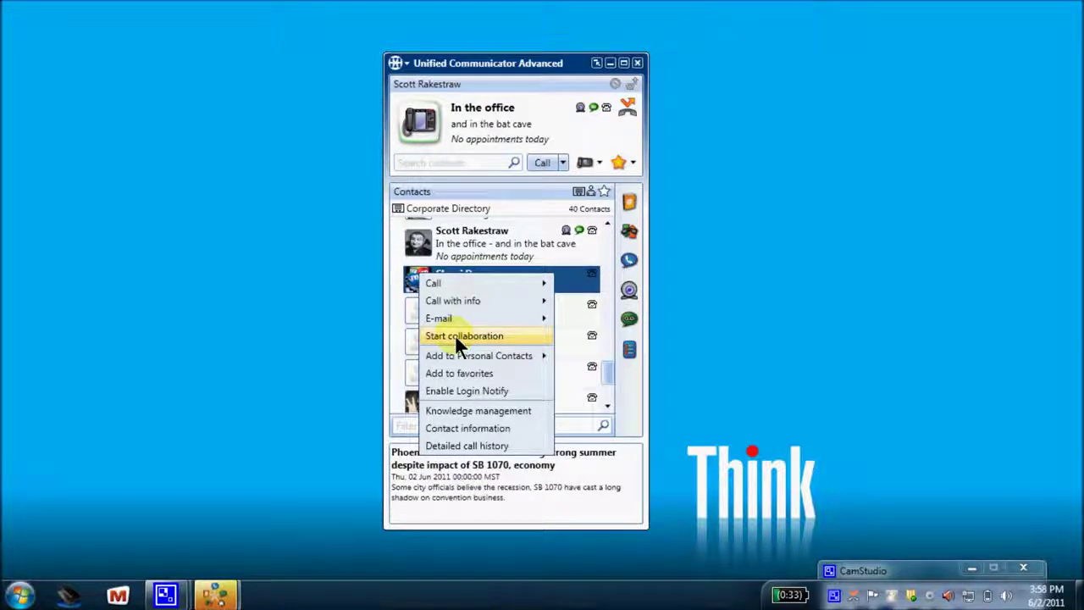
mouse_move(461, 355)
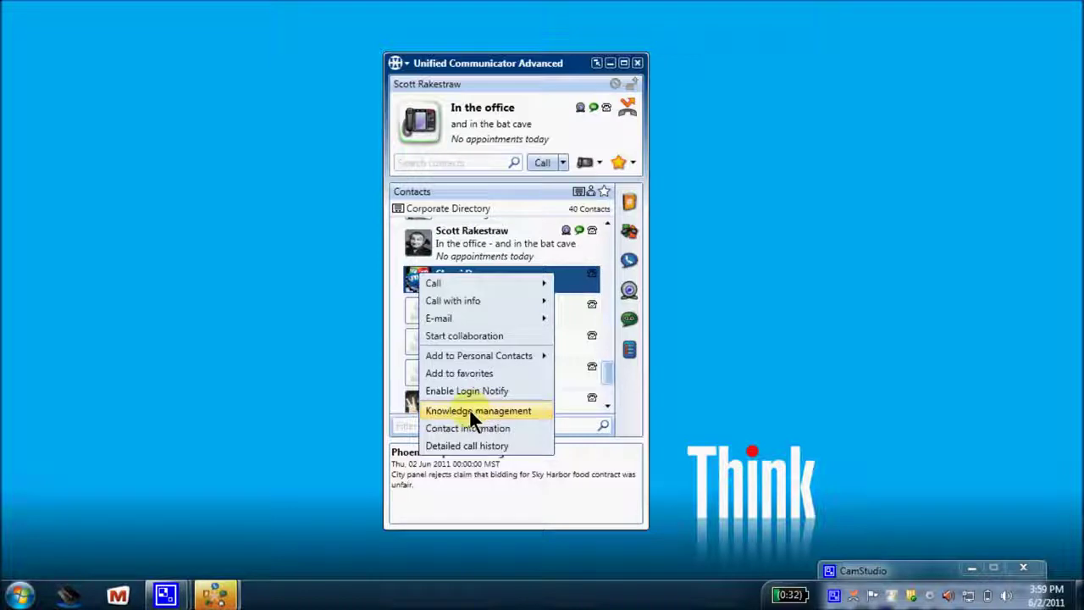
Open Knowledge Management for the contact beside the main window, inspect its filter types, and cancel the dialog.
left_click(470, 410)
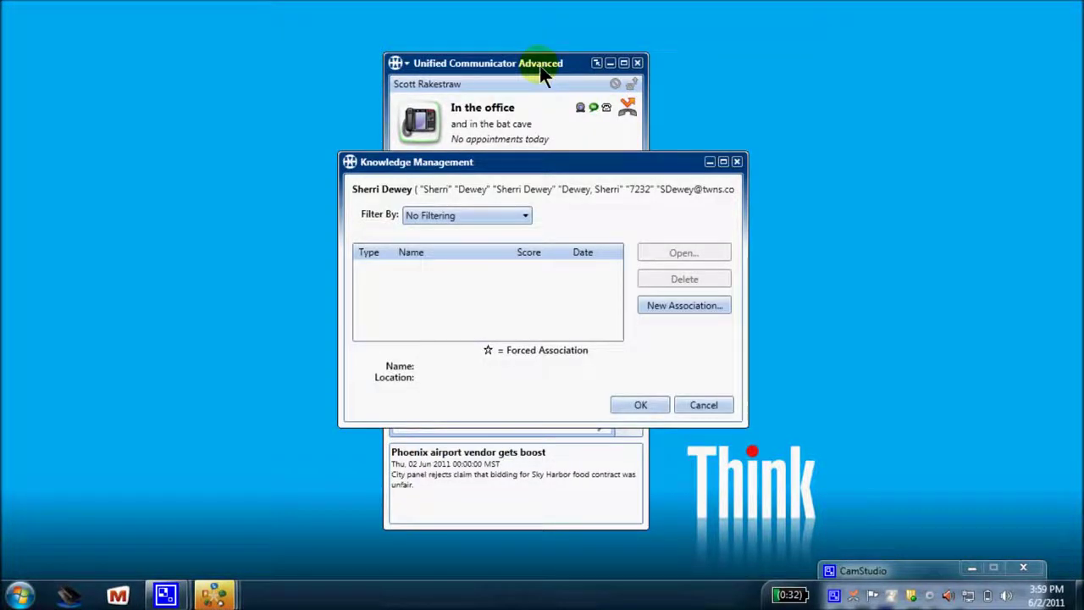
left_click_drag(539, 65, 712, 75)
left_click_drag(525, 166, 334, 129)
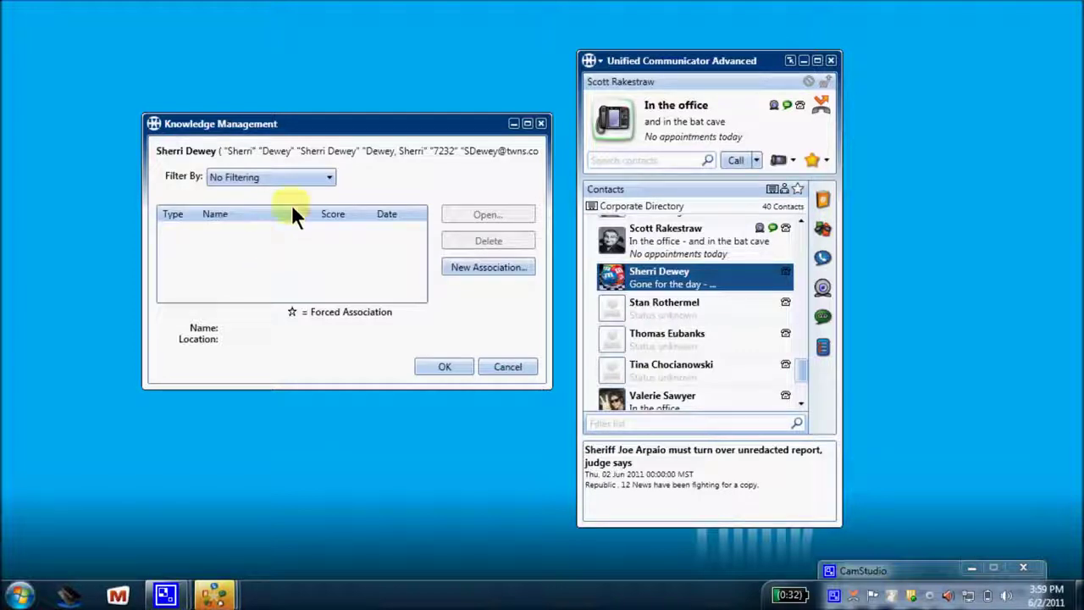
left_click(328, 179)
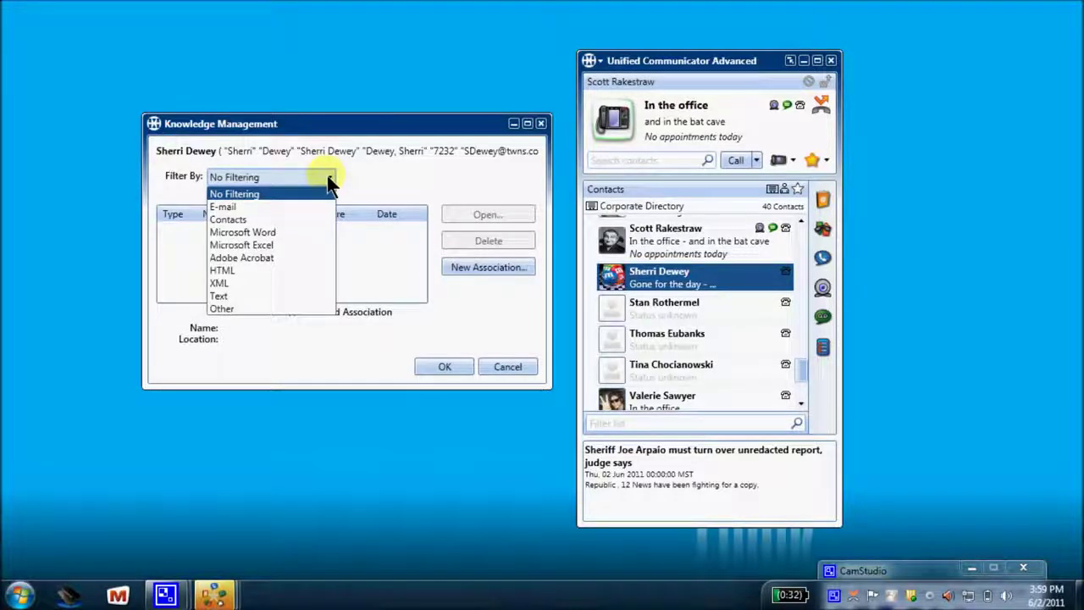
left_click(327, 176)
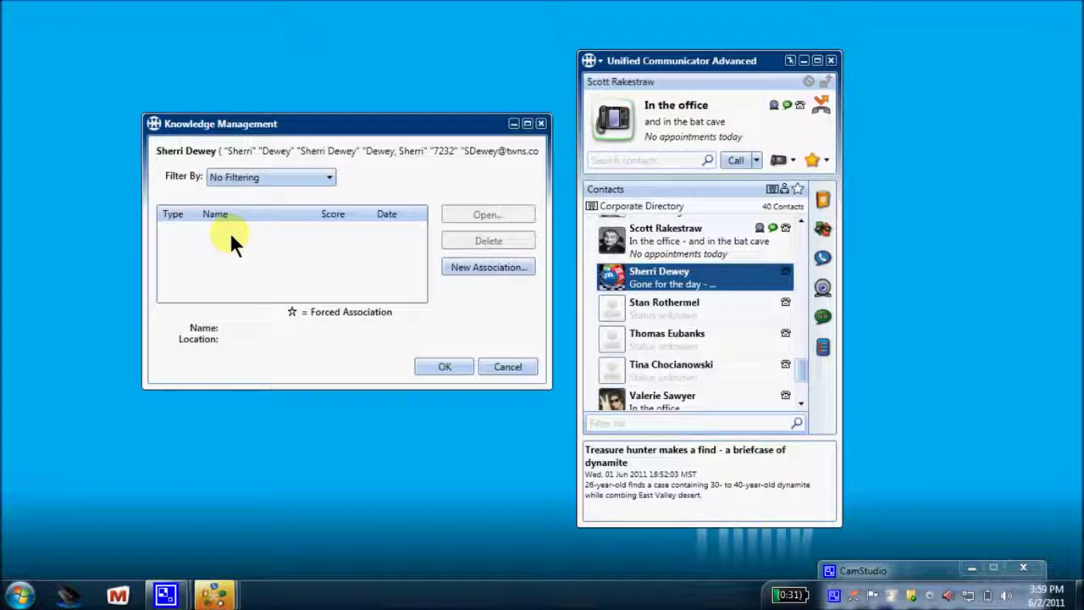
left_click(500, 367)
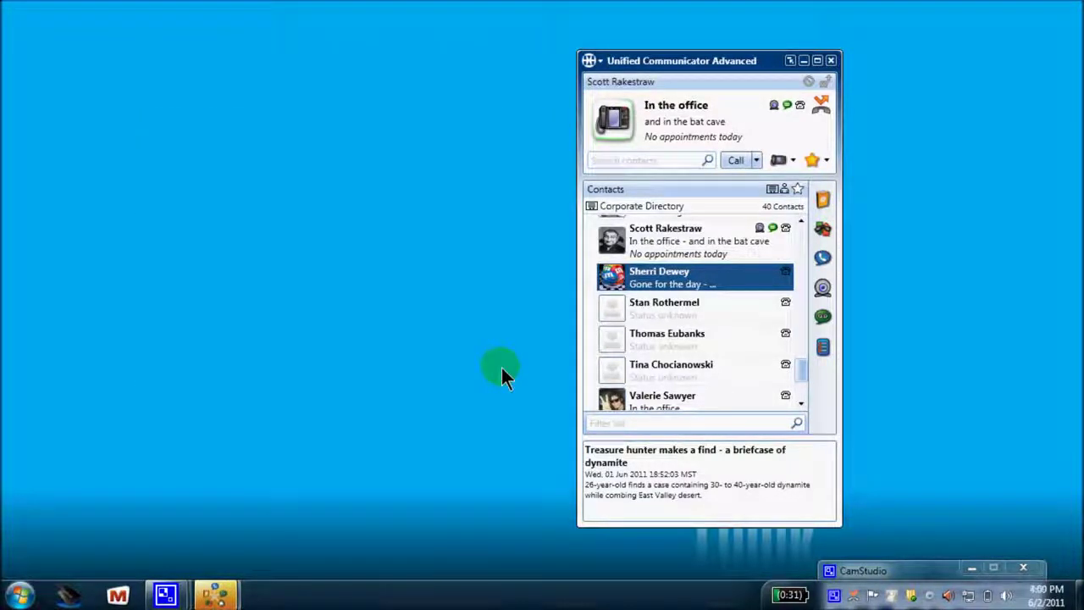
Review the selected contact's available actions once more, including the E-mail option, and dismiss them.
right_click(625, 276)
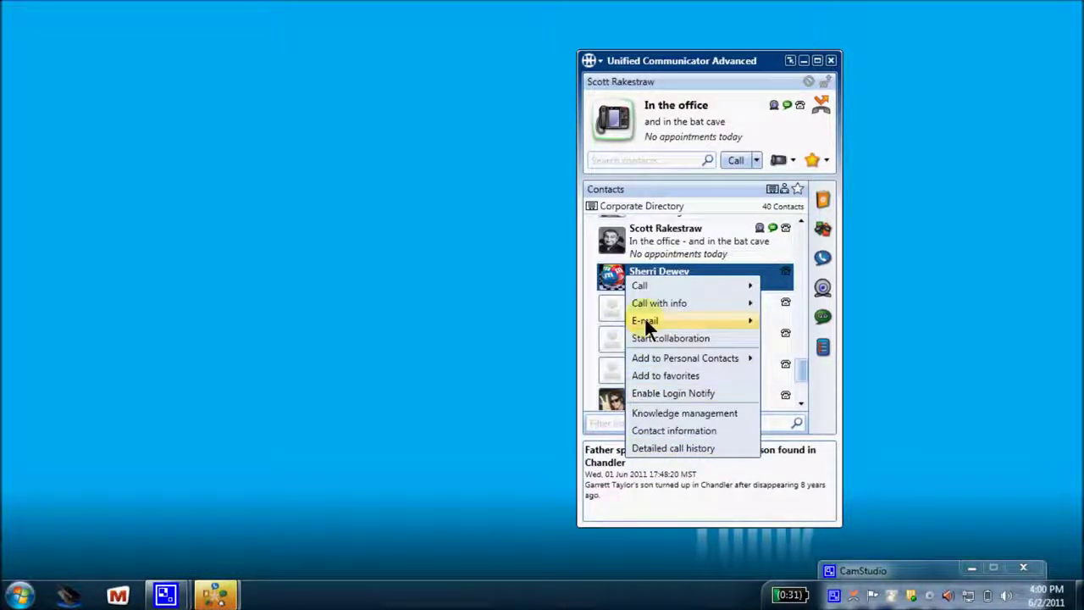
left_click(460, 356)
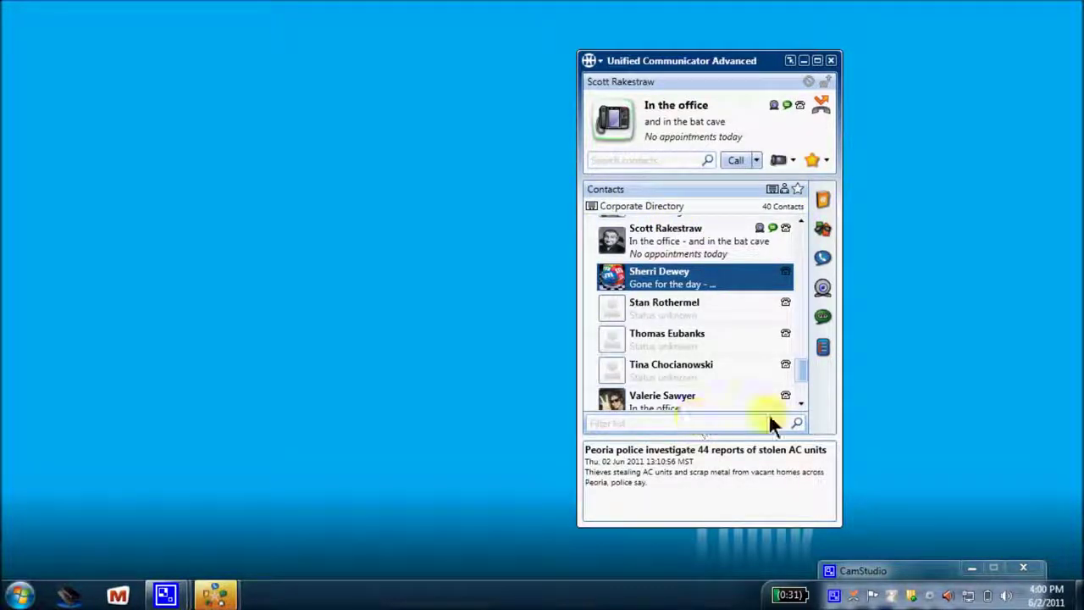
Examine the missed calls in Call History and the devices listed under Communications.
left_click(820, 229)
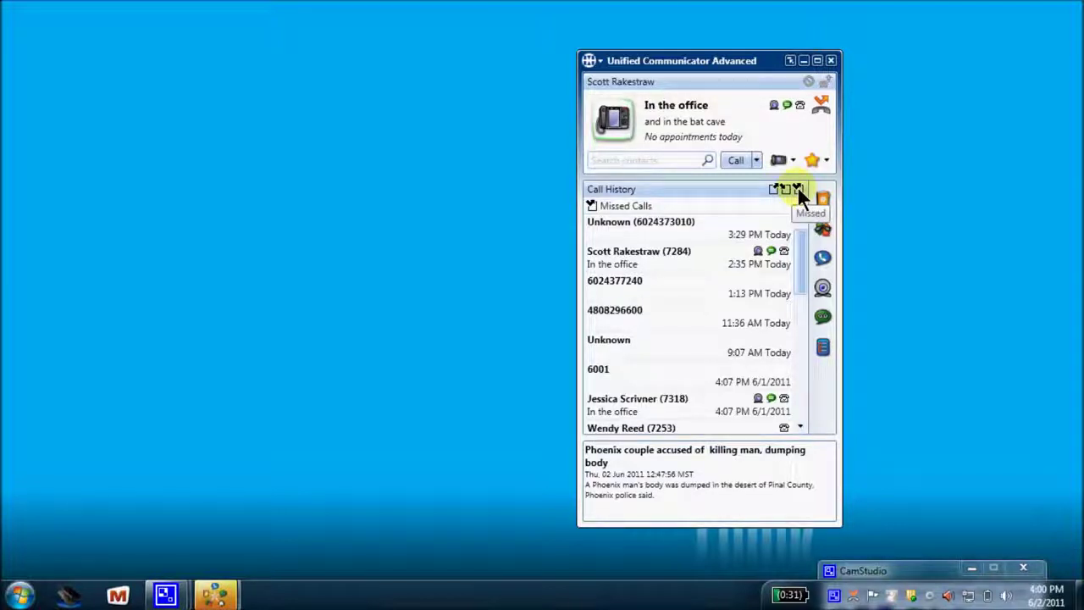
left_click(824, 256)
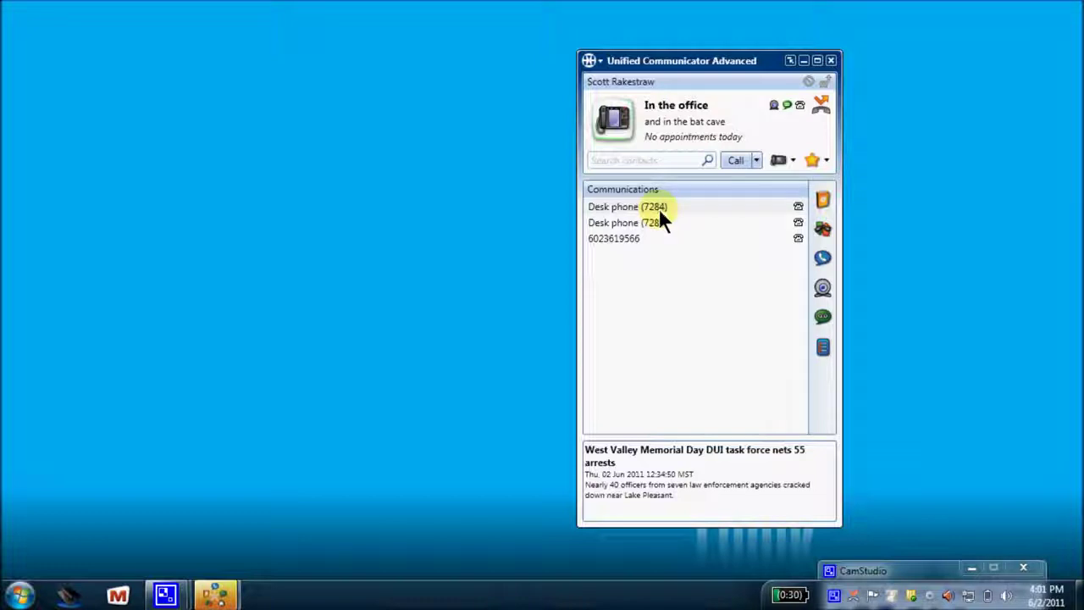
Check the availability of the Video Contacts and view the messages and playback controls in Visual Voice Mail.
left_click(823, 287)
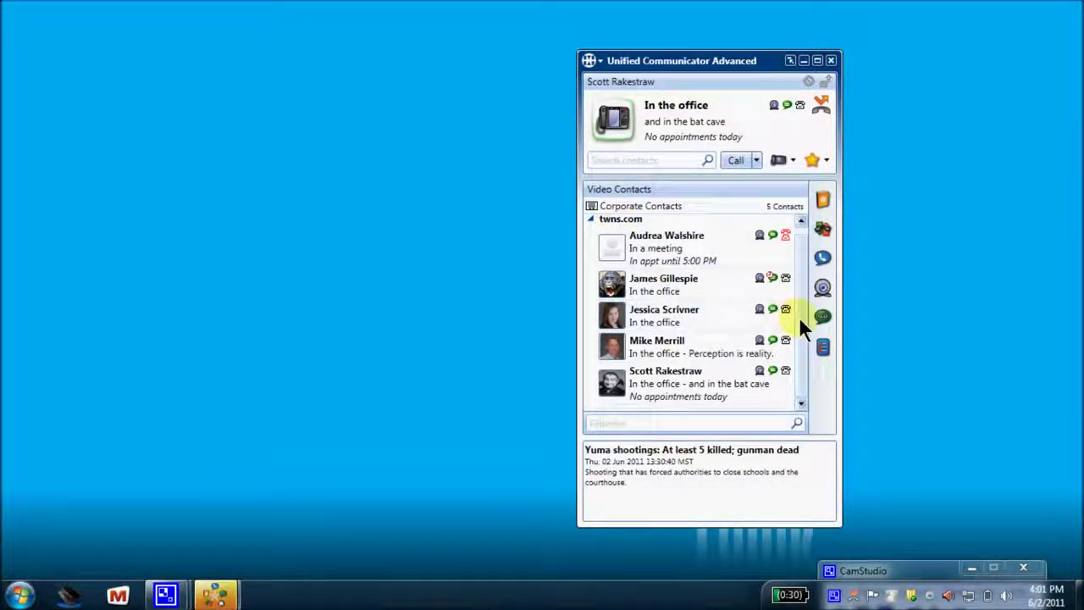
scroll(801, 301, "up", 1)
scroll(800, 315, "down", 1)
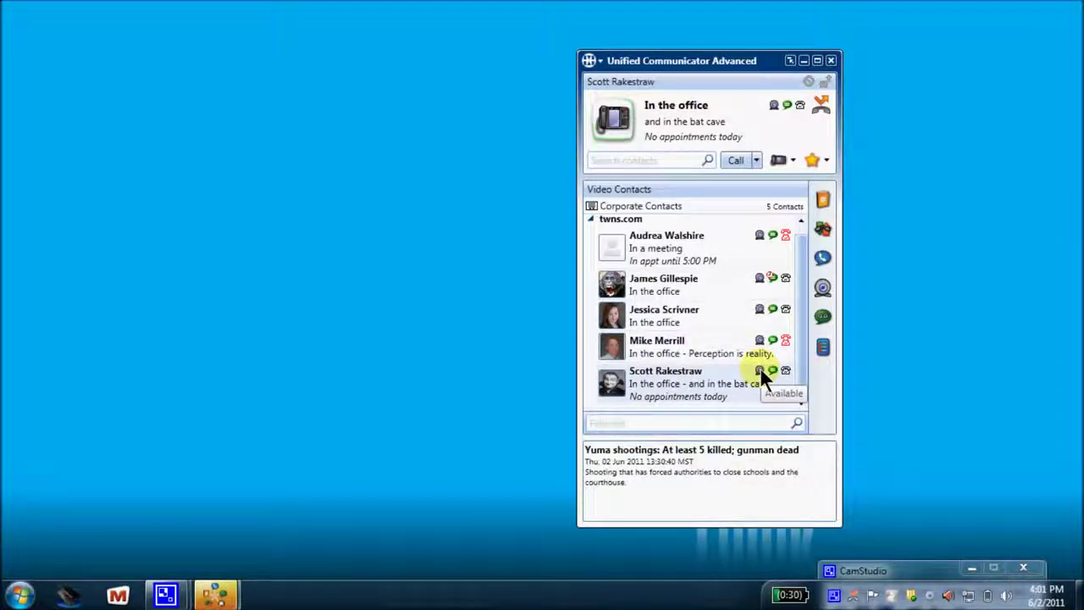
left_click(824, 316)
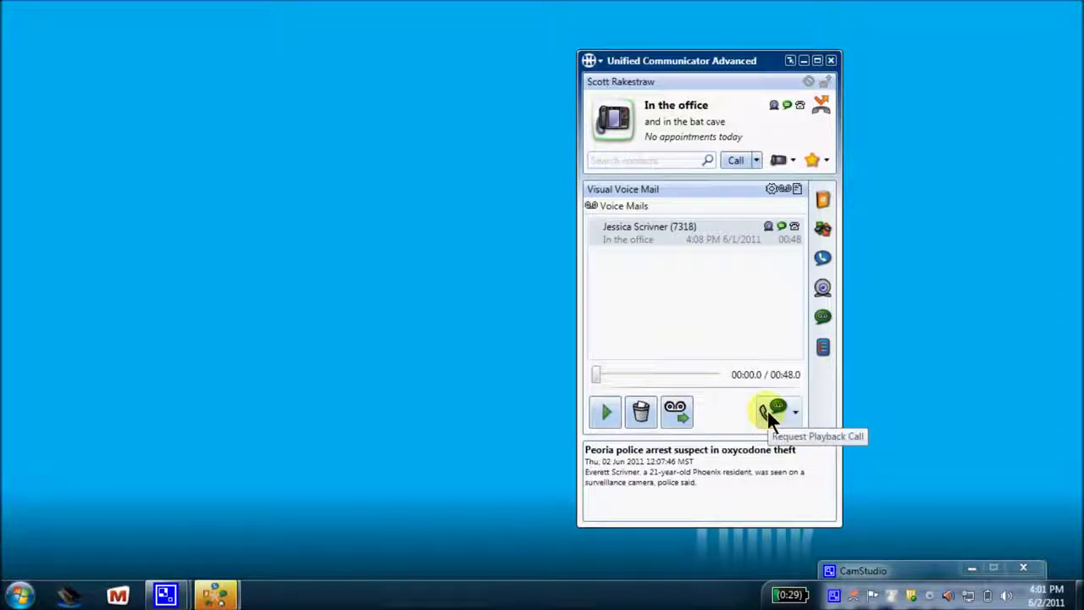
Open the Launchpad, start adding an item to inspect the action types it offers, and cancel the new item.
left_click(823, 347)
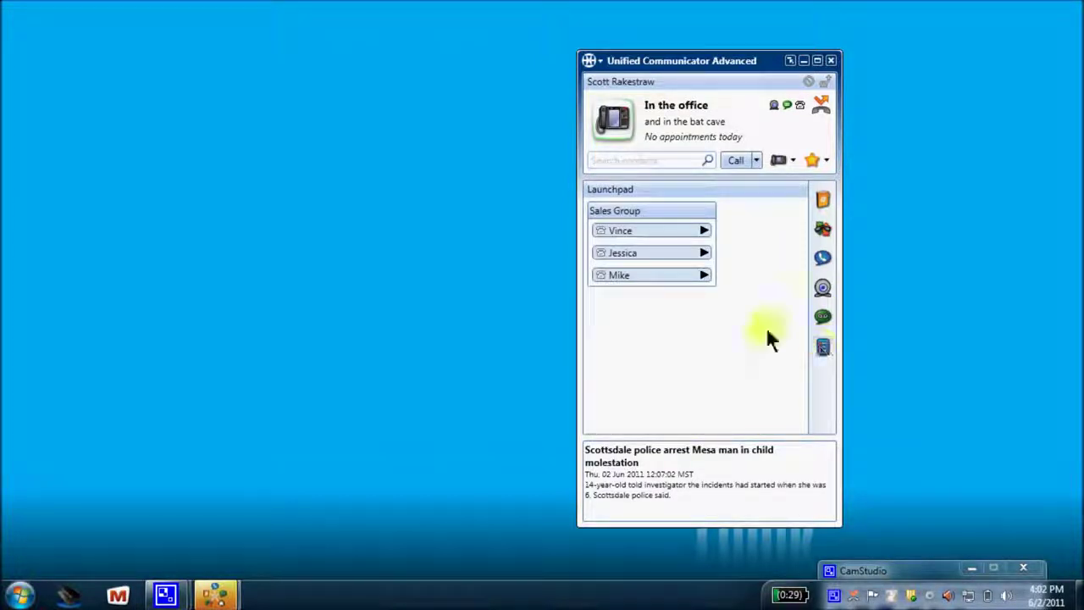
right_click(626, 321)
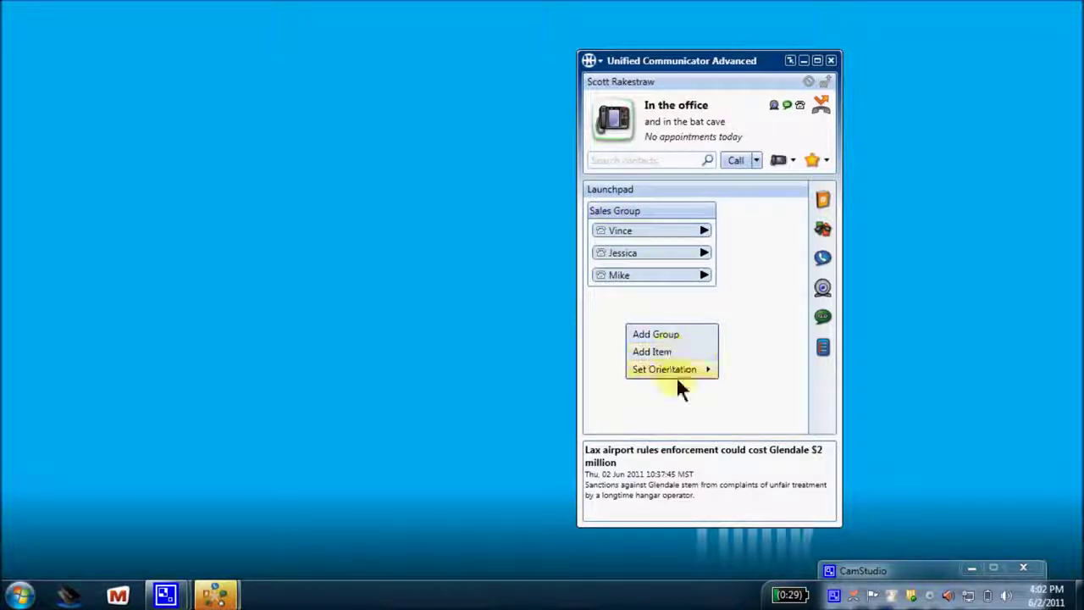
mouse_move(678, 374)
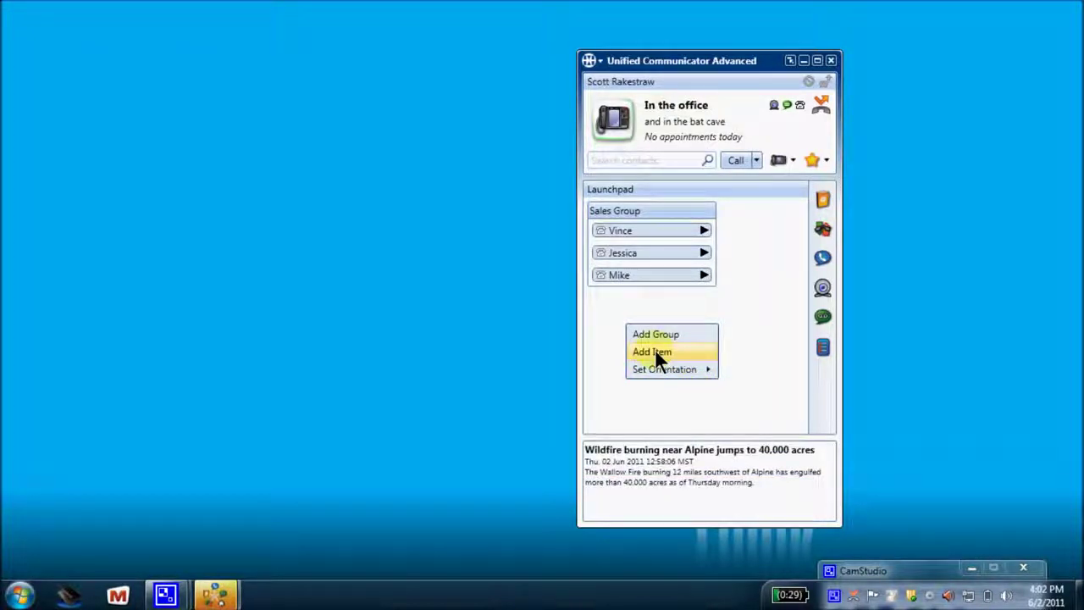
left_click(655, 351)
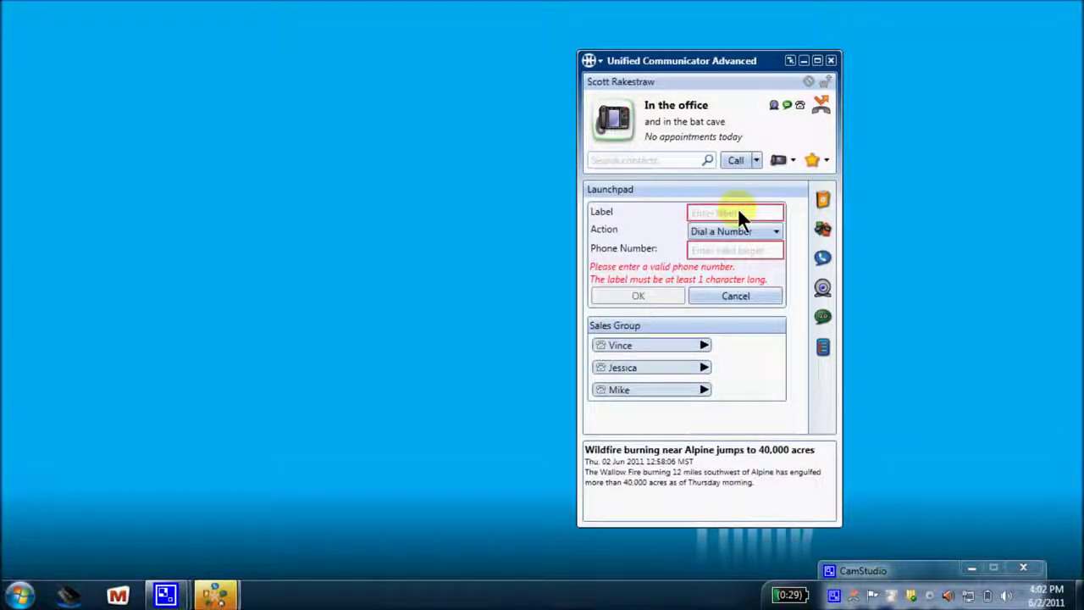
left_click(776, 234)
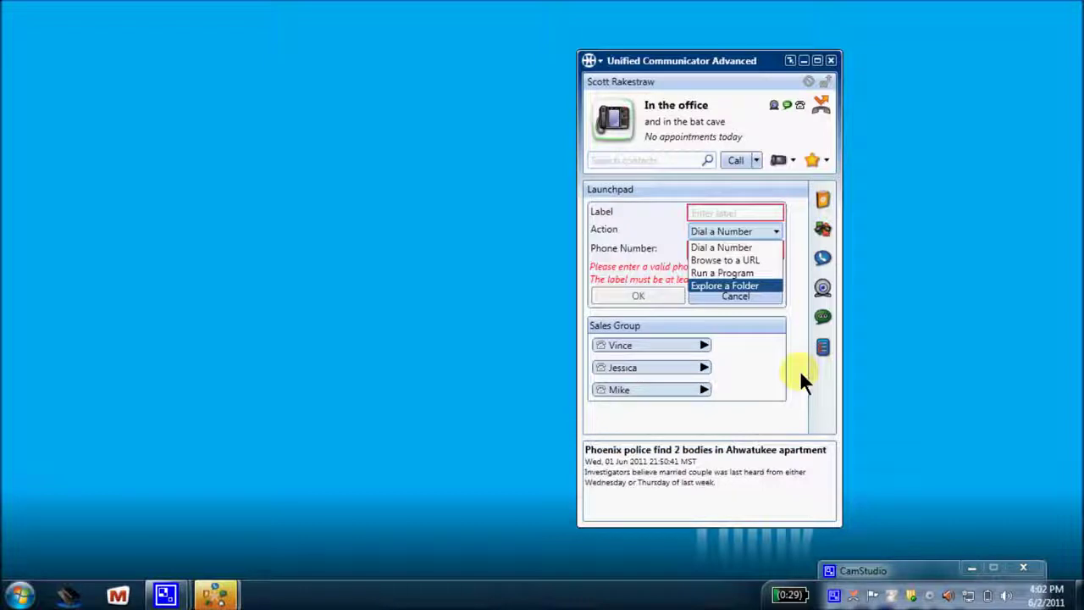
left_click(768, 380)
left_click(748, 295)
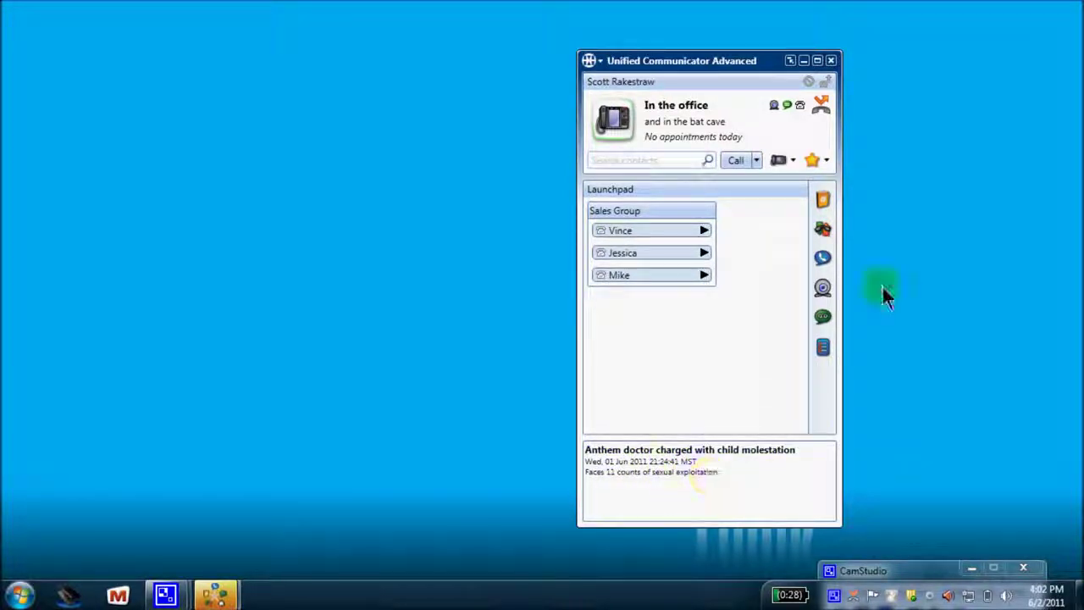
Open the configuration window, move the main window clear of it, and review the Appearance settings.
left_click(602, 62)
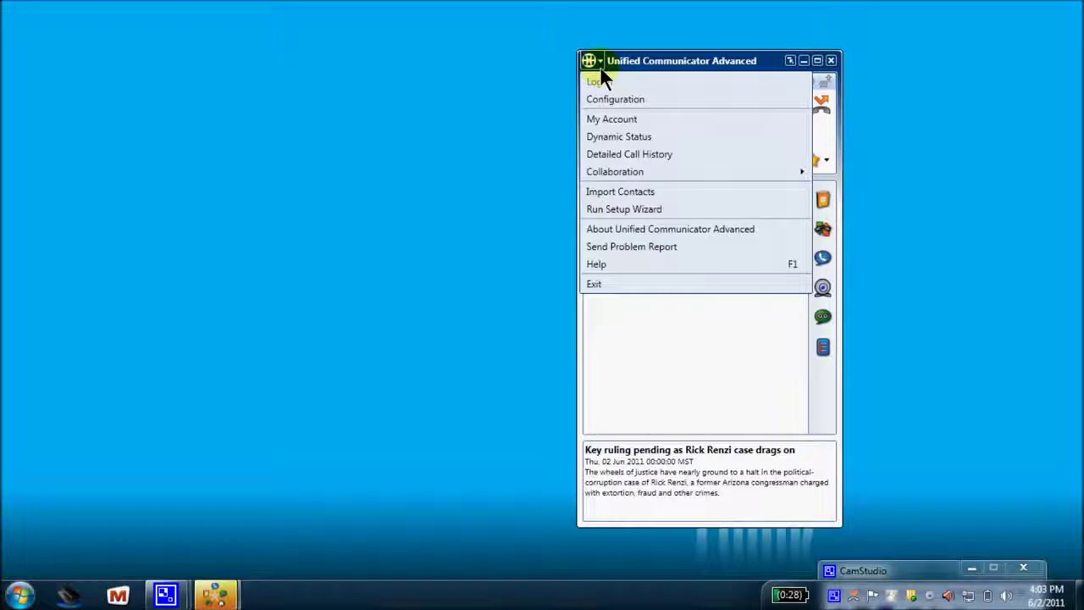
left_click(614, 100)
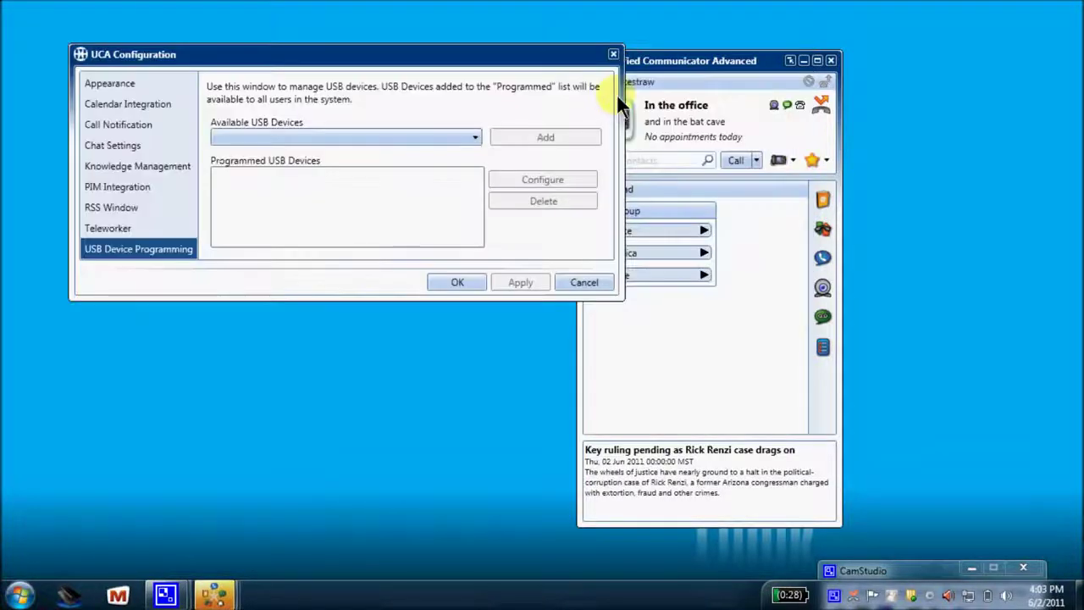
left_click_drag(691, 60, 800, 56)
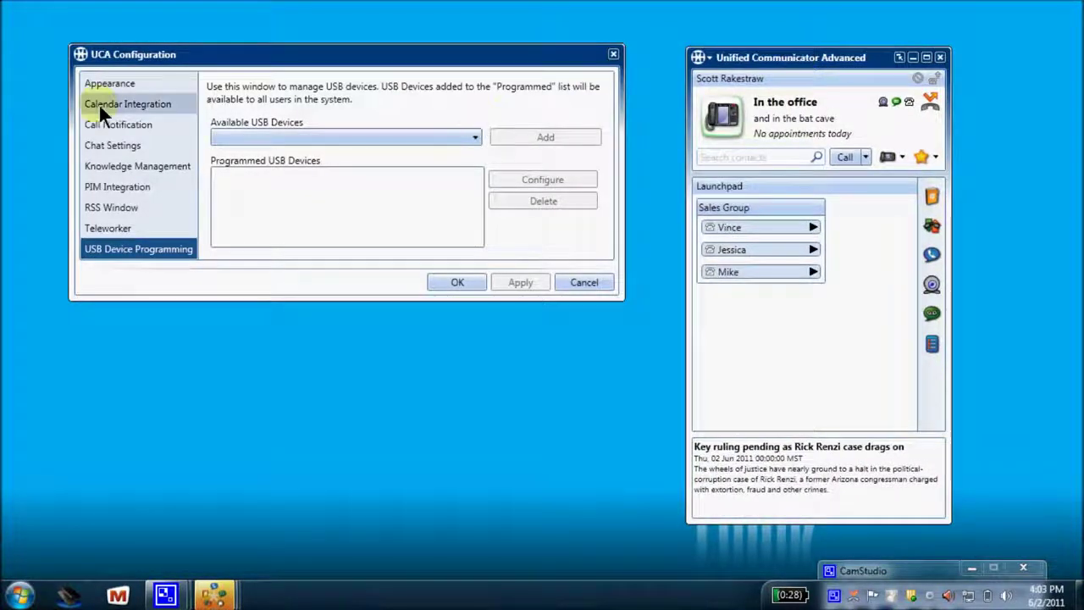
left_click(106, 83)
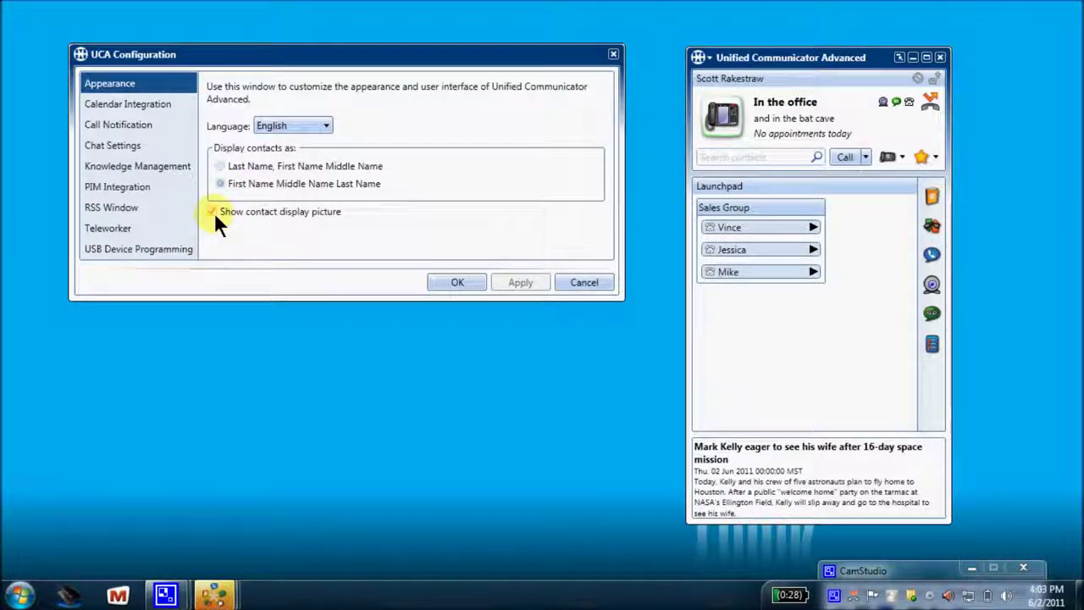
Review the Calendar Integration settings, toggling Outlook Calendar integration off and back on, and cancel the configuration.
left_click(146, 102)
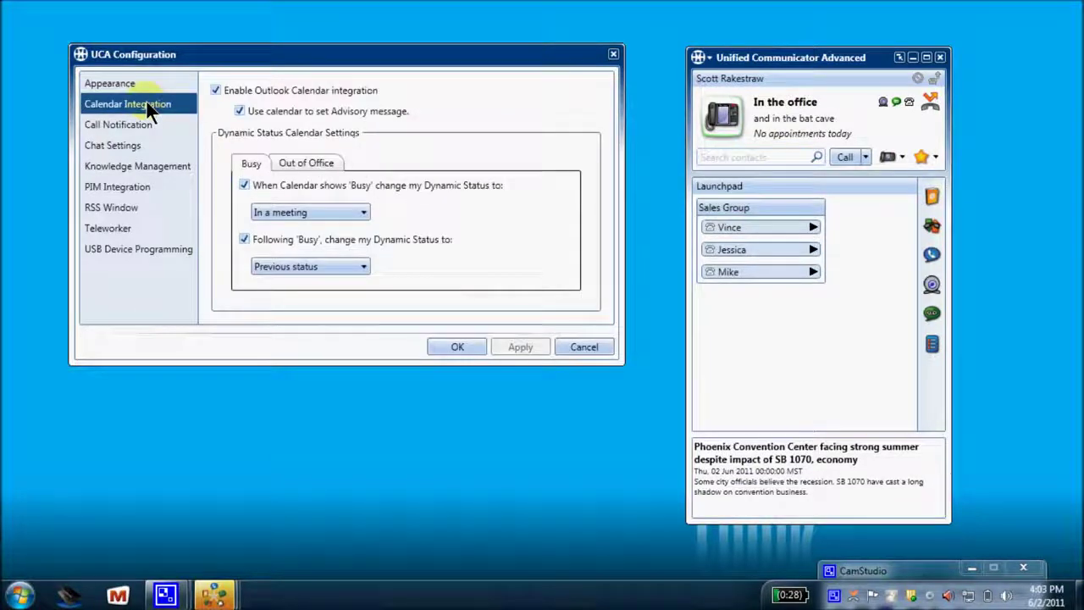
left_click(212, 89)
left_click(214, 90)
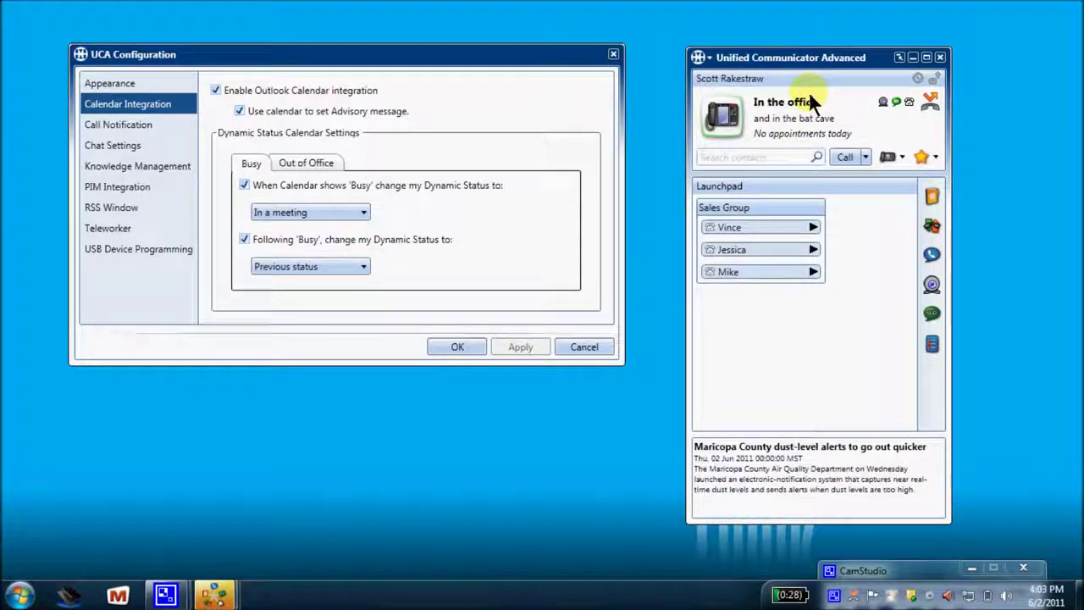
left_click(586, 347)
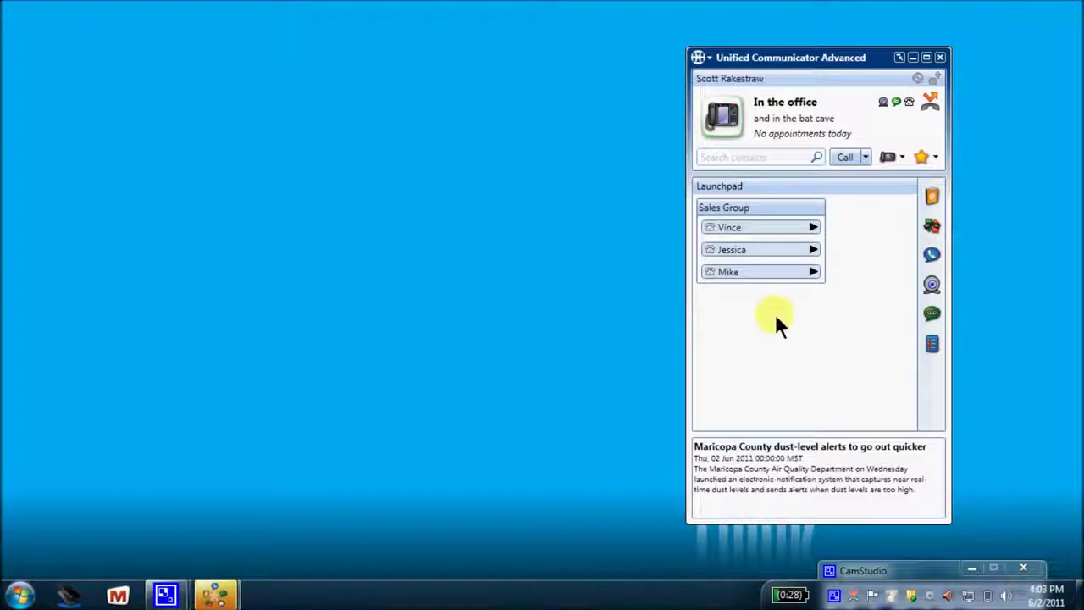
Browse the Corporate Directory contacts to examine their dynamic statuses and calendar advisory messages.
left_click(931, 194)
scroll(845, 322, "down", 3)
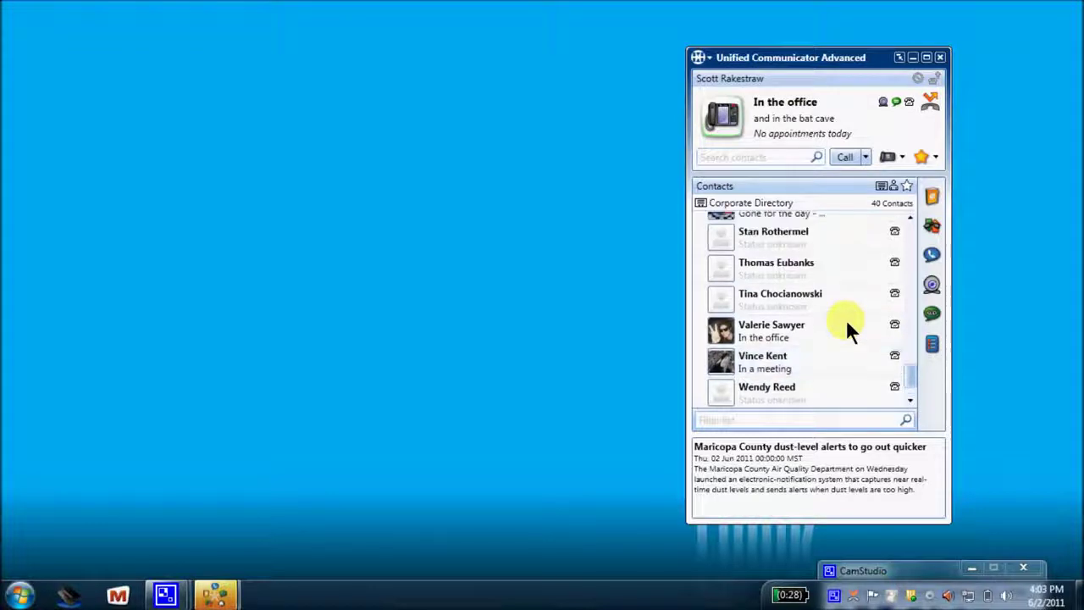
scroll(848, 323, "up", 4)
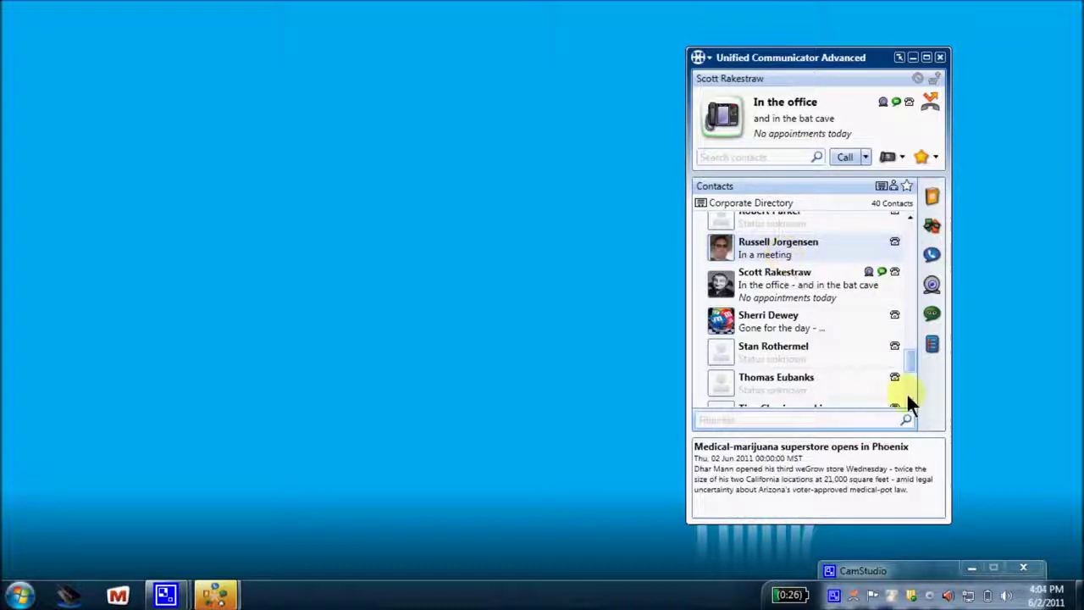
Reopen the Calendar Integration settings, inspect the status choices for following 'Busy', and cancel the configuration.
left_click(706, 58)
left_click(712, 95)
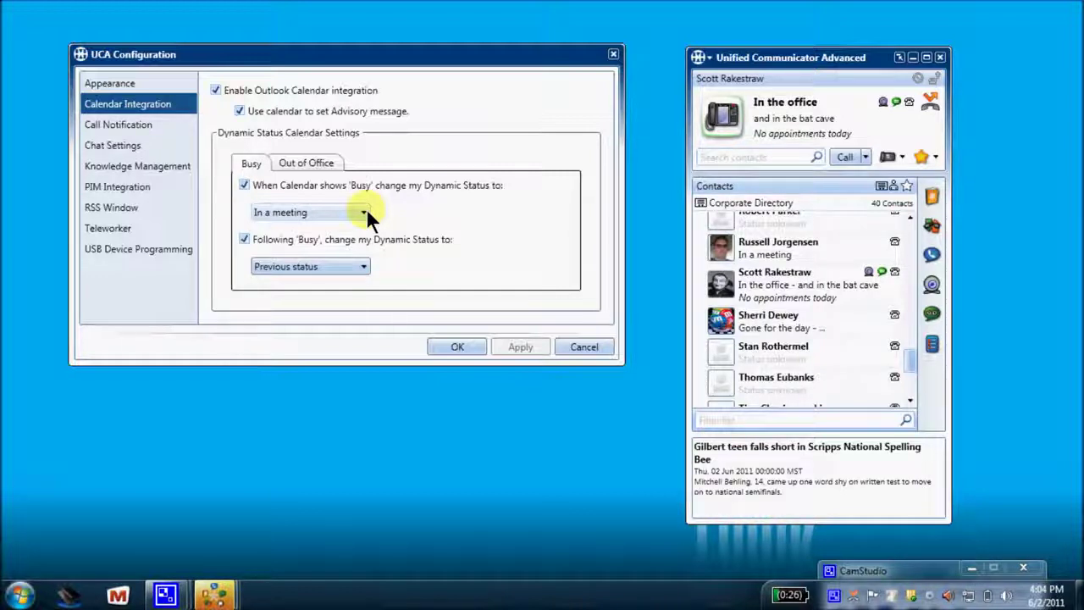
left_click(360, 266)
left_click(360, 266)
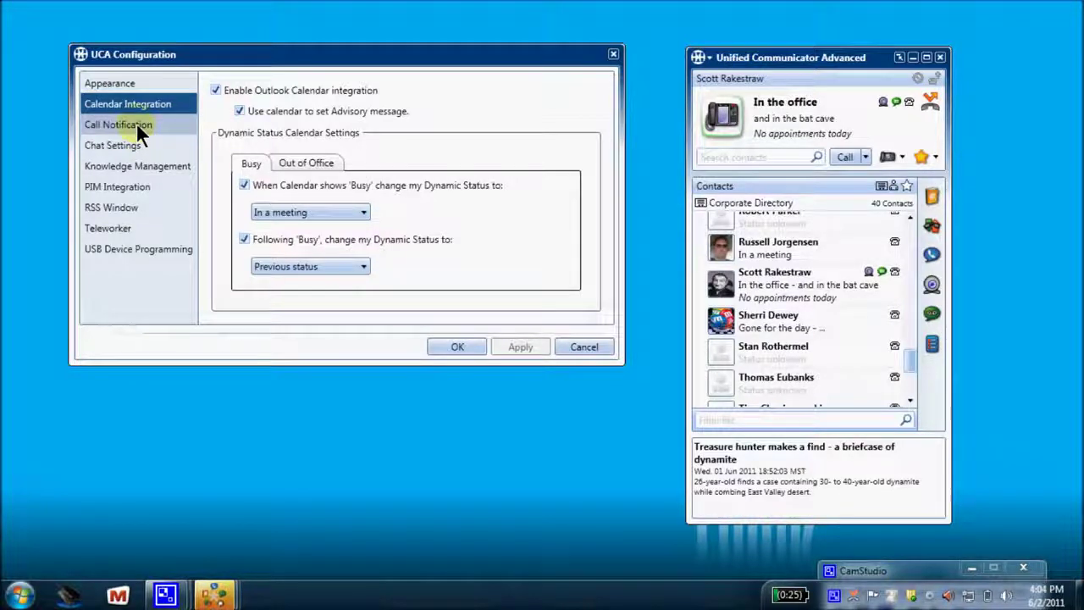
left_click(585, 348)
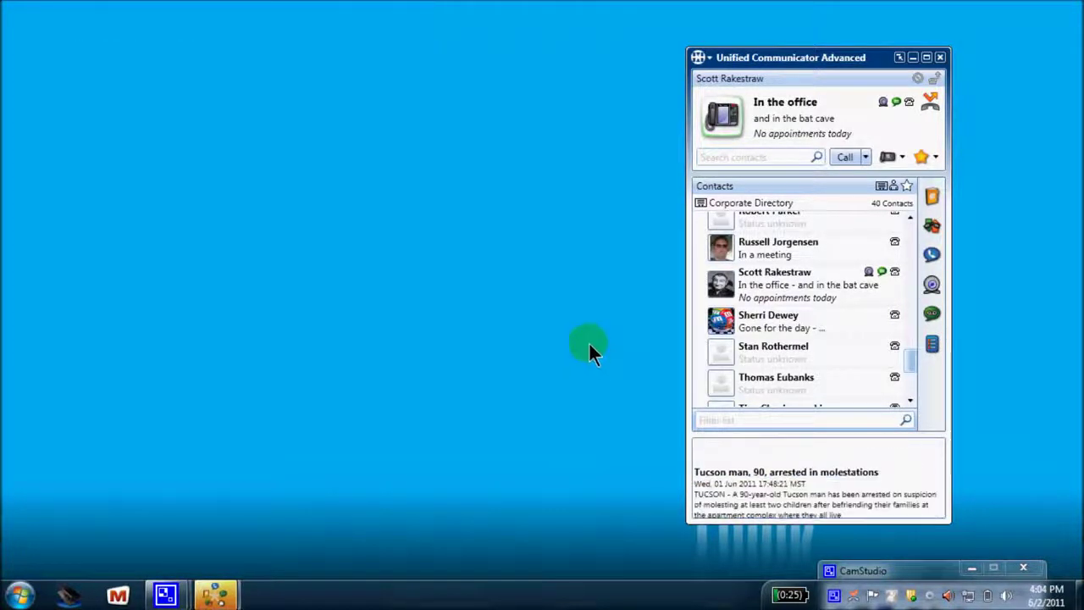
Call the account holder's own directory entry, examine the call window and ringing pop-up options, and end the call.
left_click(727, 288)
double_click(727, 288)
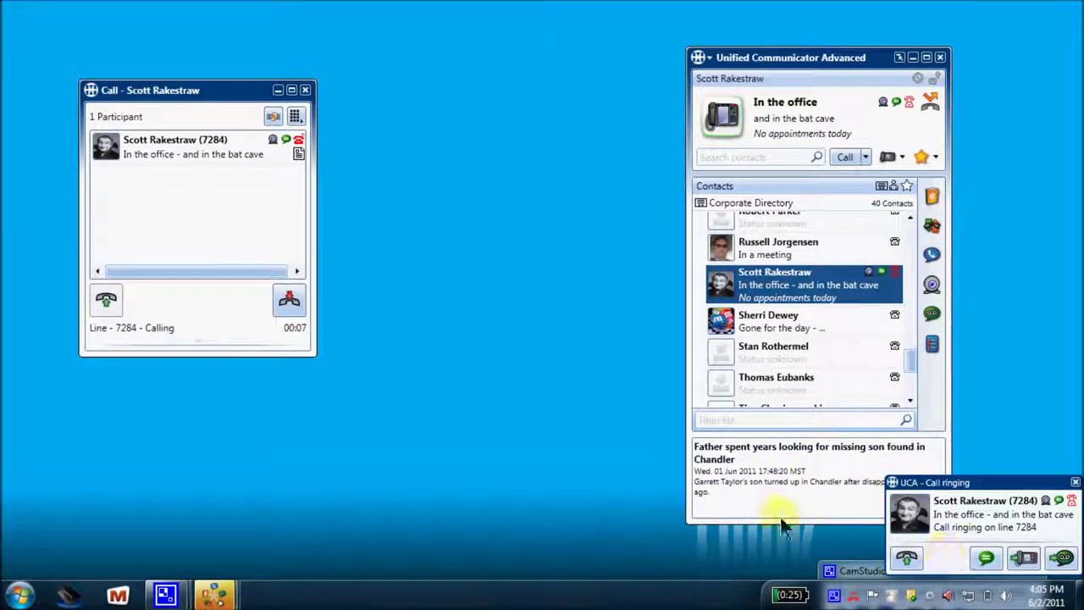
left_click(301, 297)
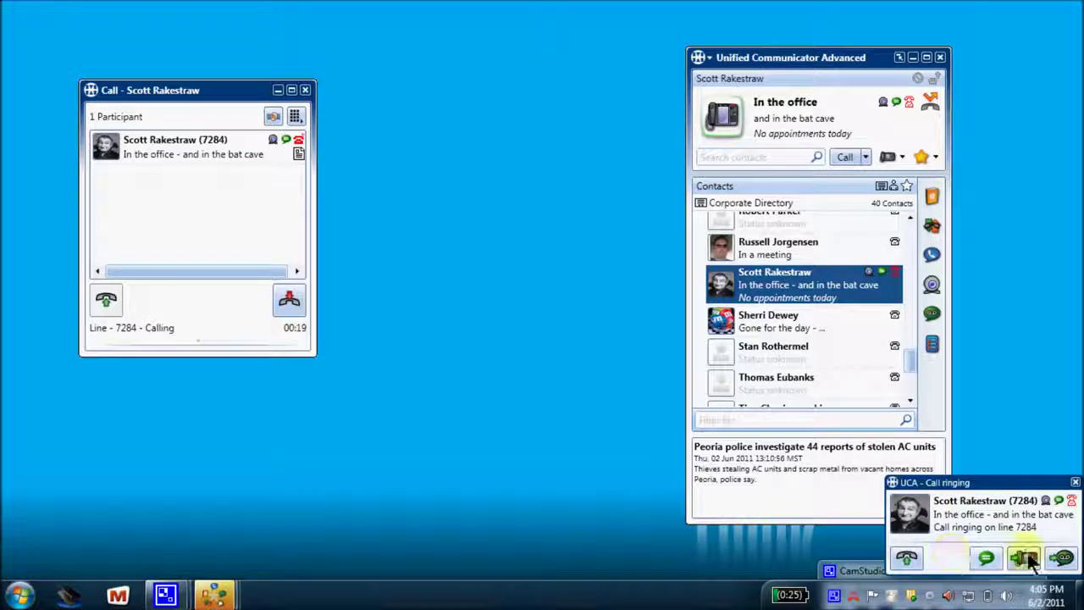
left_click(288, 298)
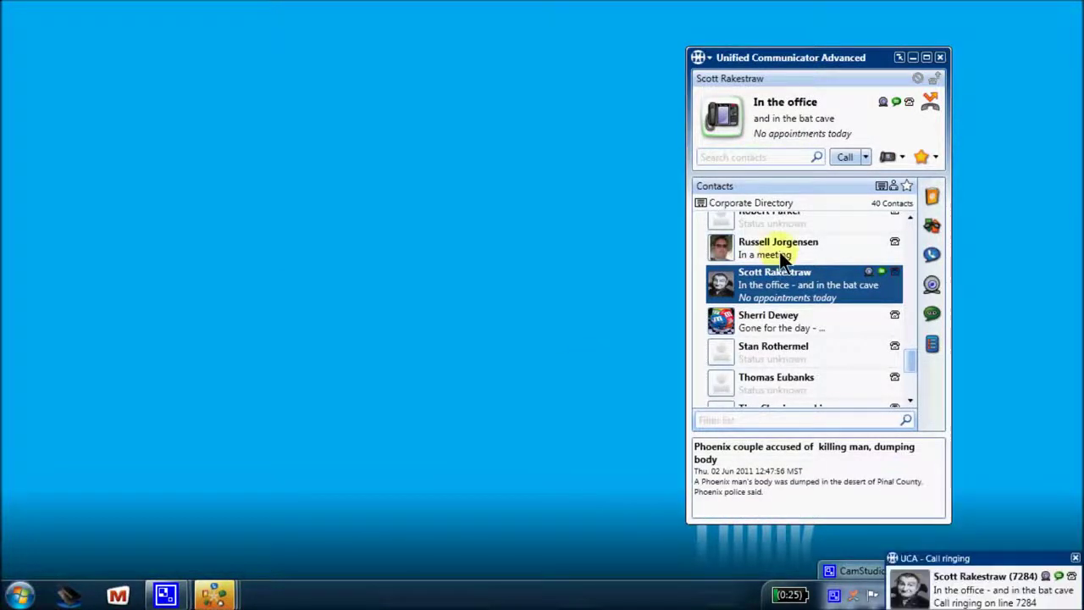
Open the configuration window and review the Call Notification settings for the line.
left_click(710, 60)
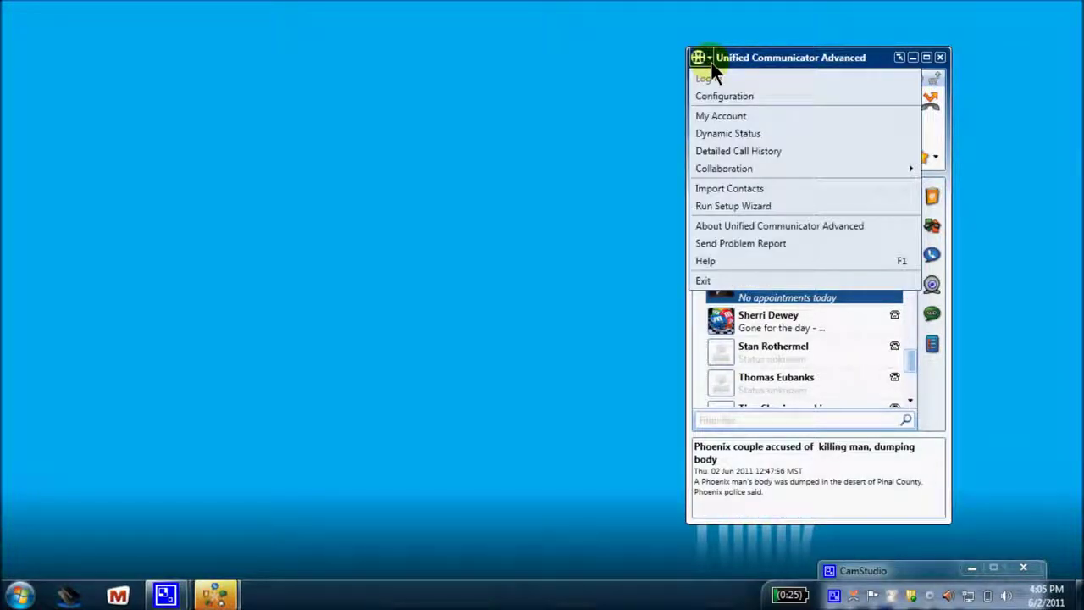
left_click(708, 92)
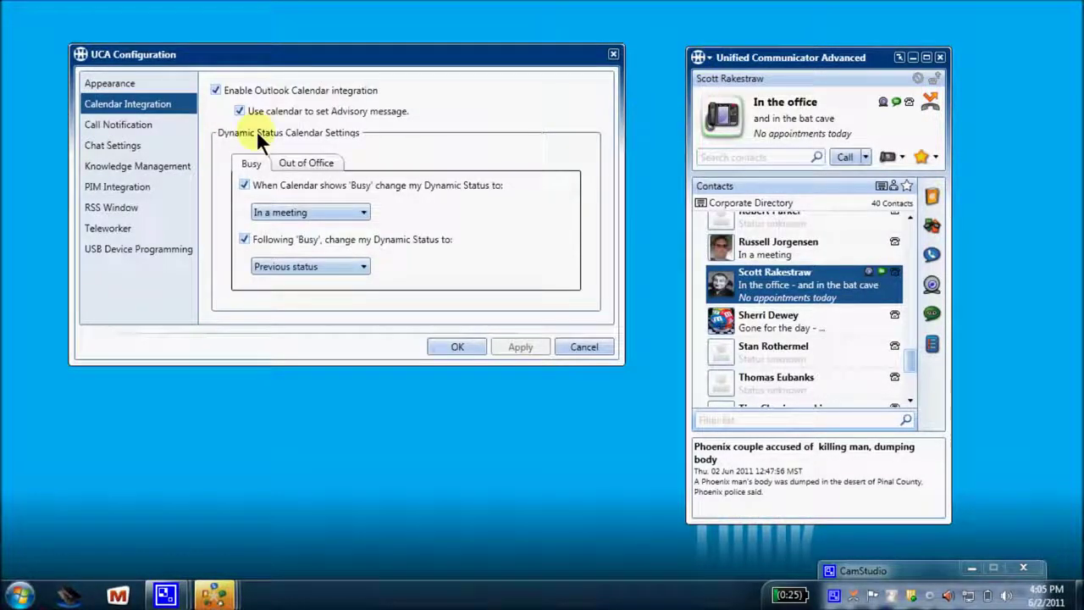
left_click(137, 121)
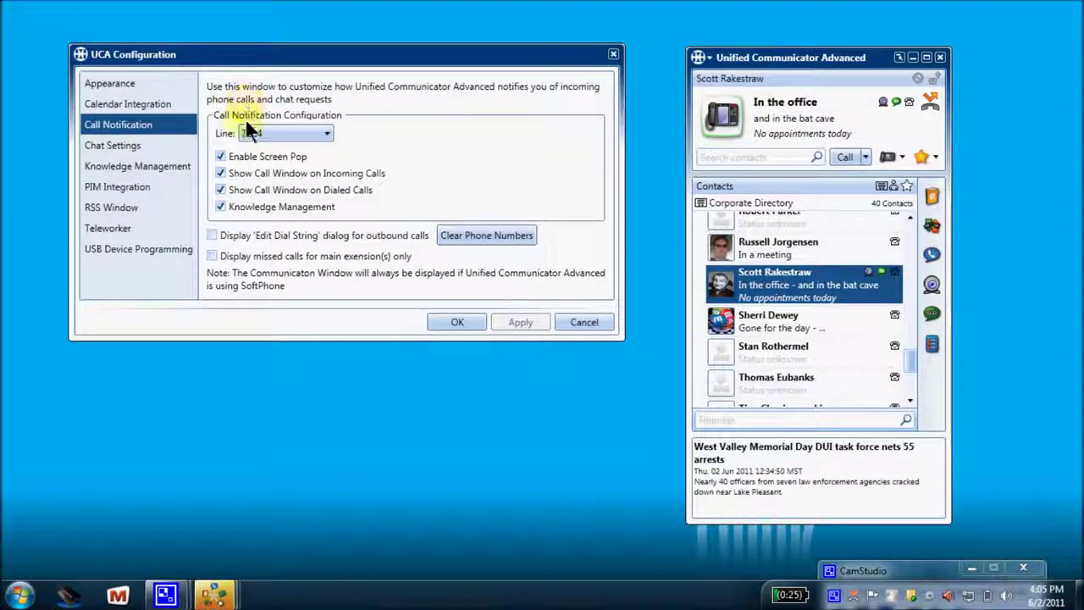
Toggle the Enable Screen Pop, both Show Call Window and Knowledge Management options off and back on.
left_click(222, 157)
left_click(221, 174)
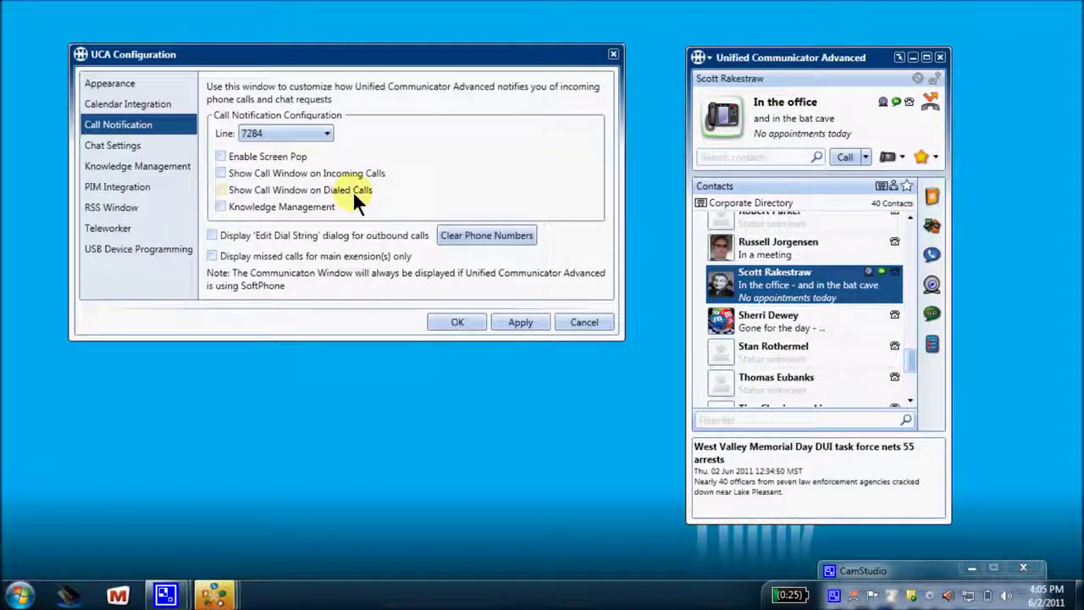
left_click(221, 207)
left_click(219, 189)
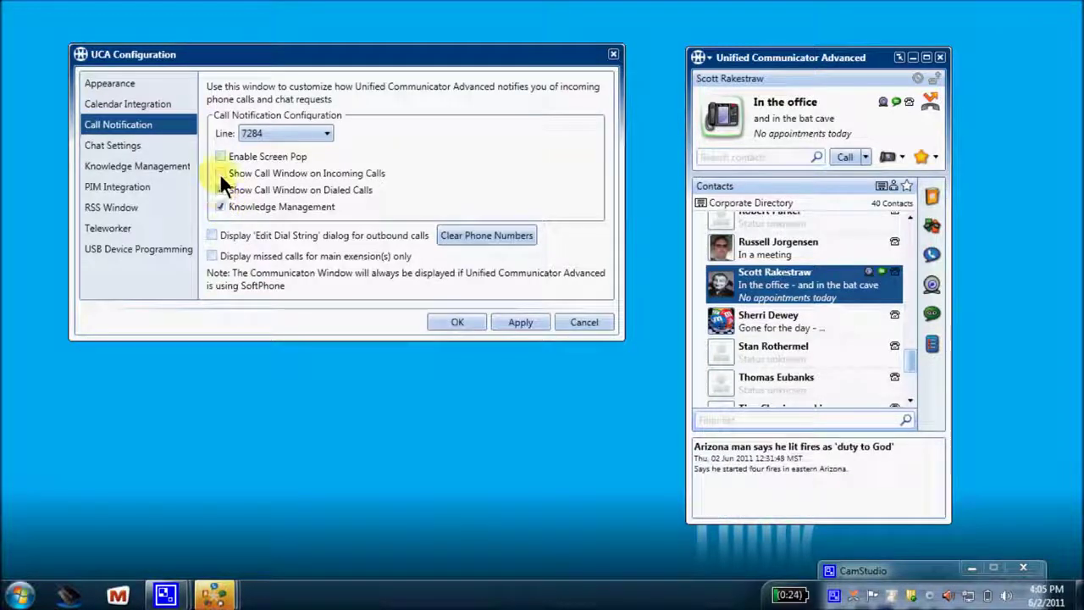
left_click(219, 173)
left_click(221, 158)
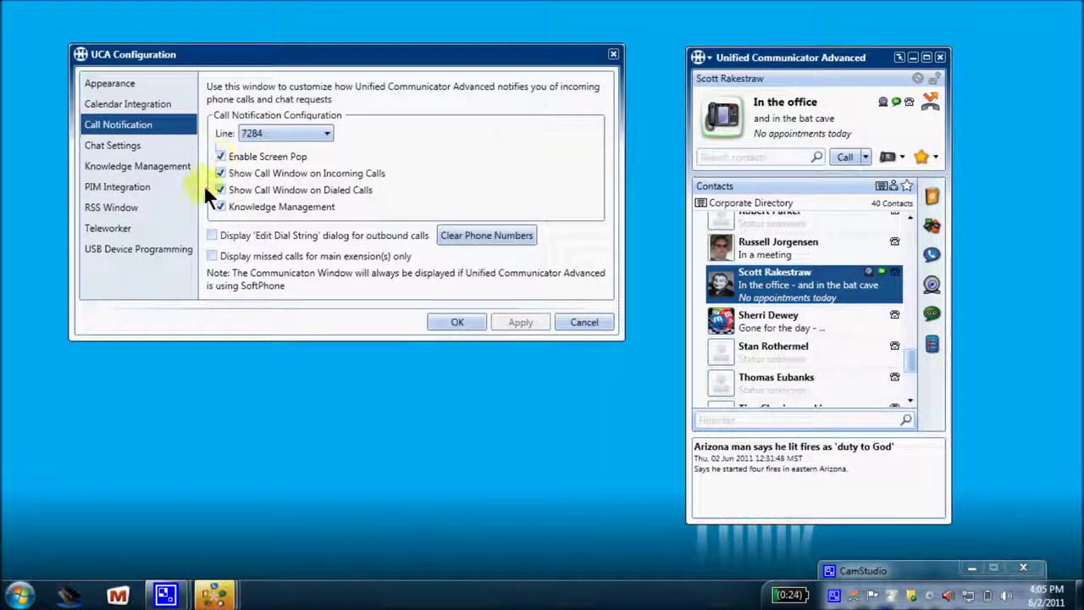
Review the inactivity times for 'Away' in Chat Settings and the contact indexing intervals in PIM Integration.
left_click(117, 145)
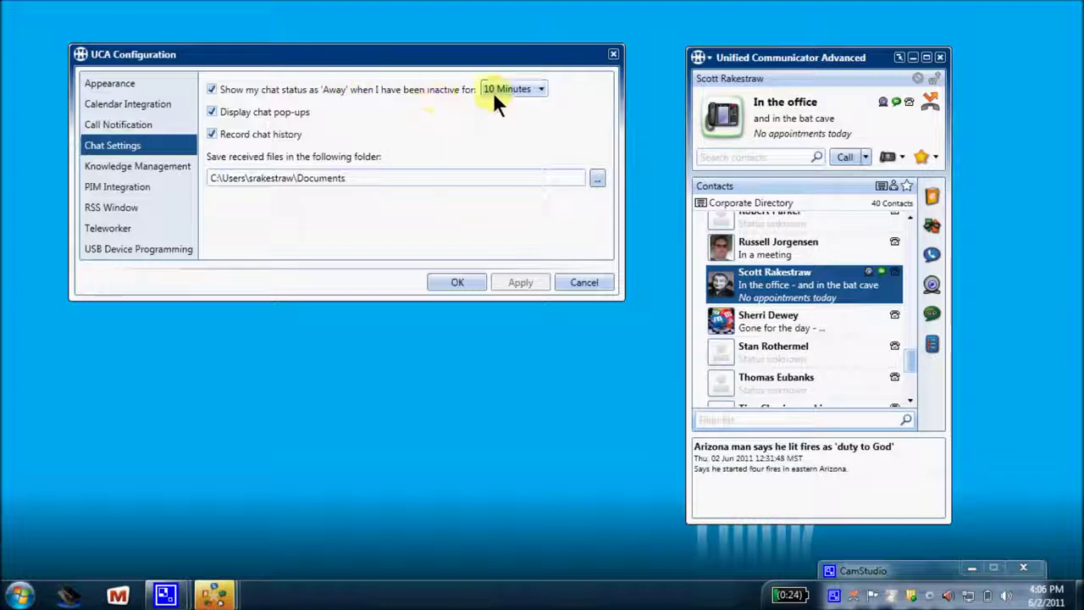
left_click(539, 88)
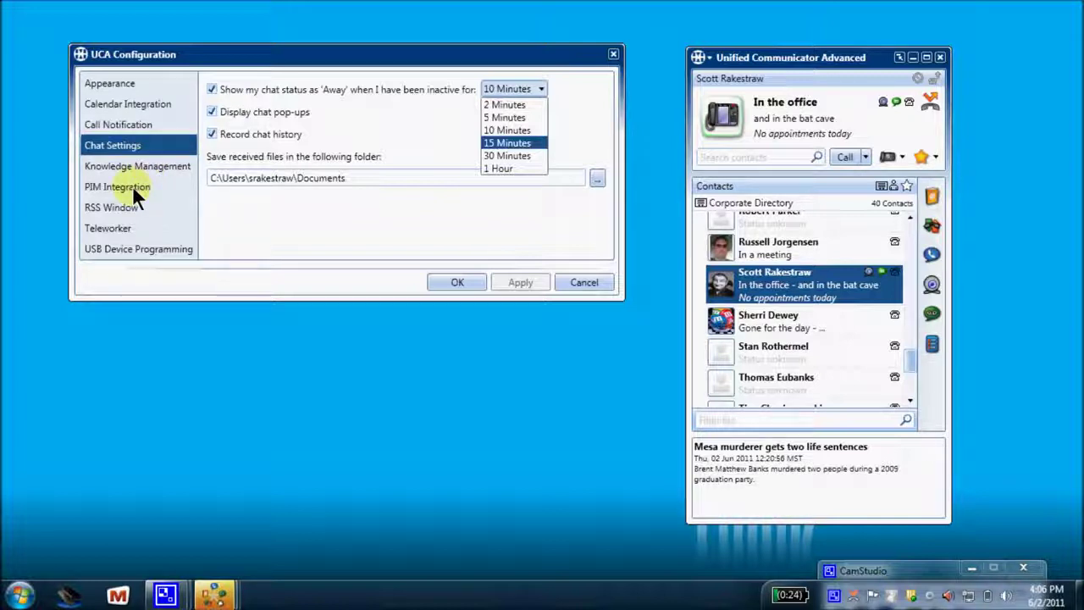
left_click(132, 185)
left_click(132, 185)
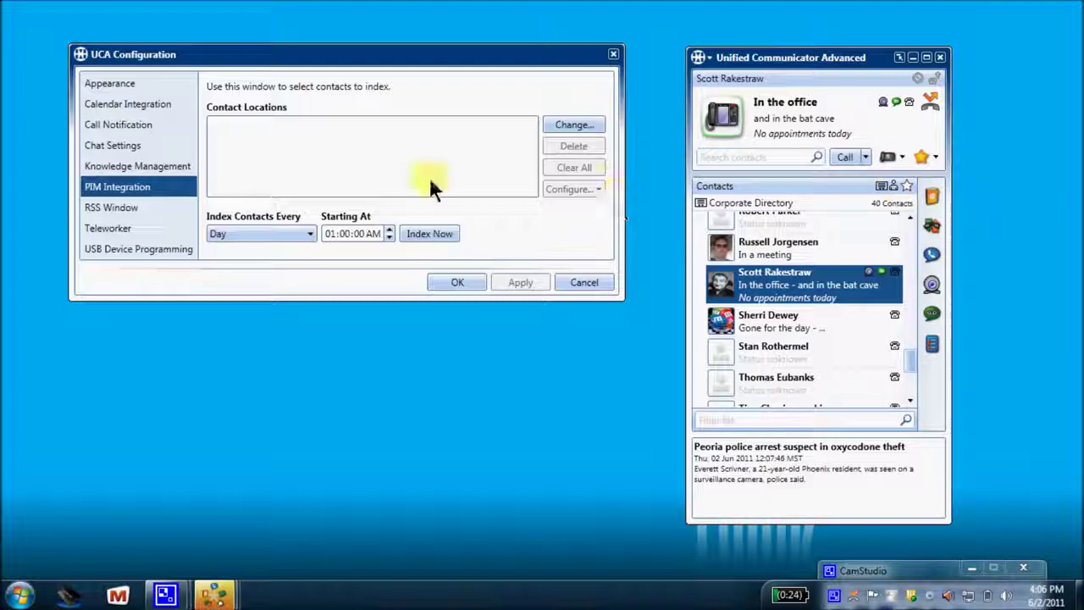
left_click(310, 233)
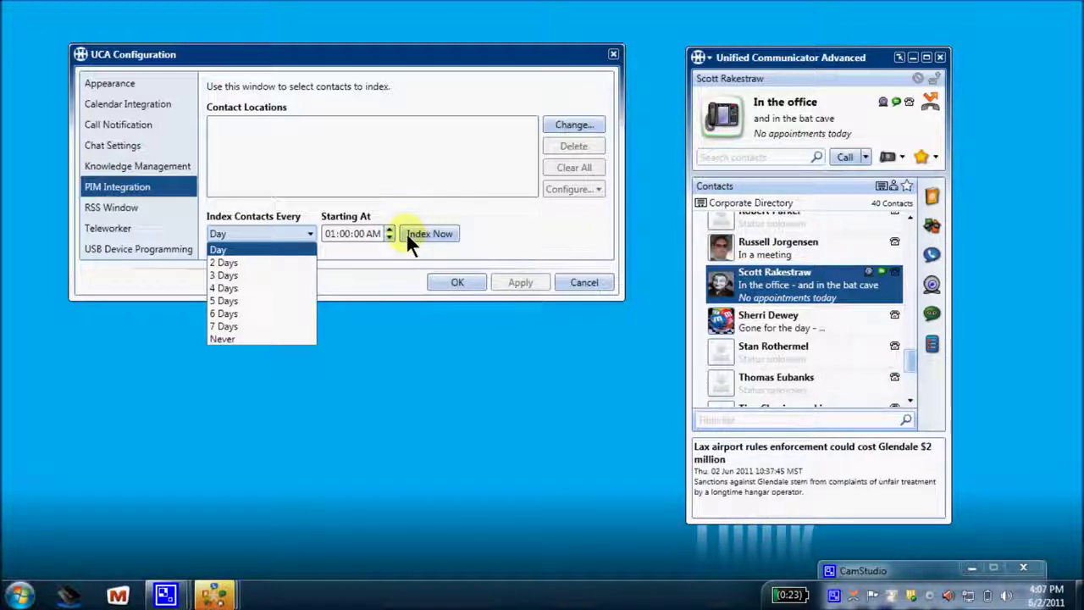
left_click(575, 285)
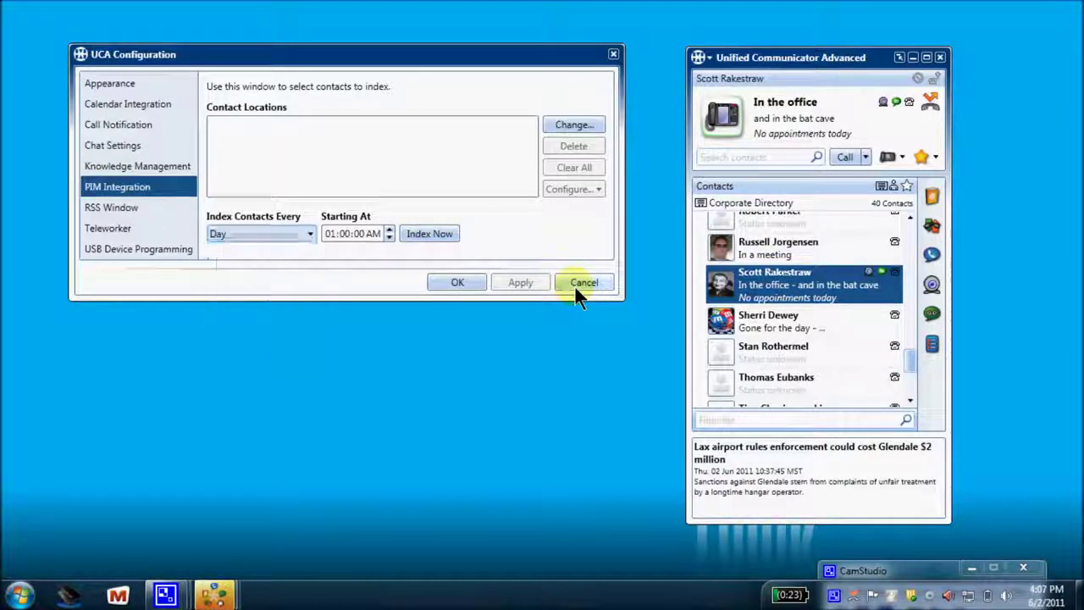
Review the RSS Window, Teleworker and USB Device Programming settings in the configuration.
left_click(115, 206)
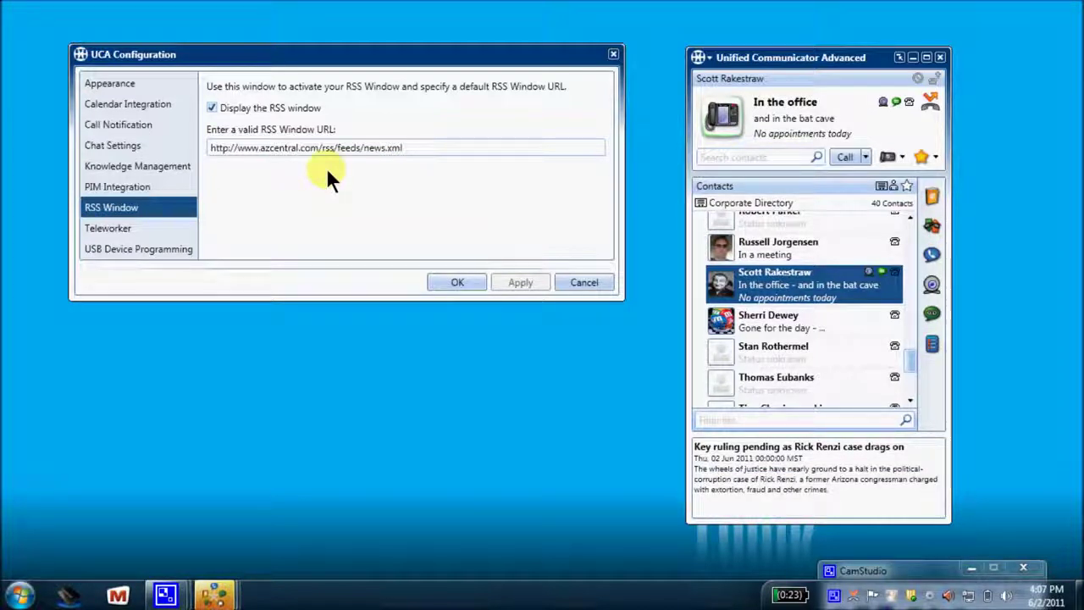
left_click(107, 225)
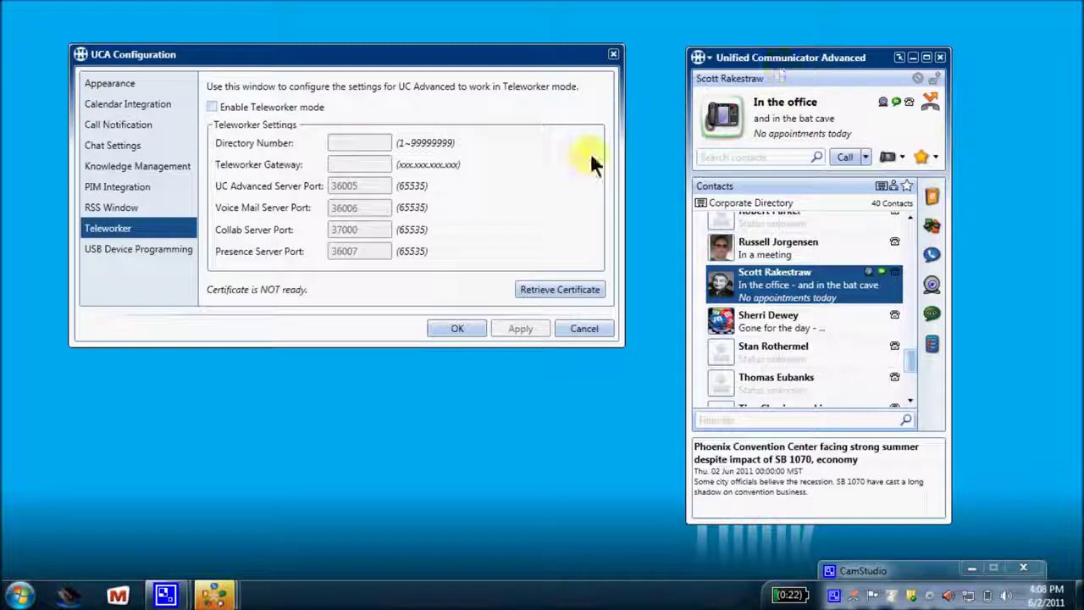
left_click(147, 253)
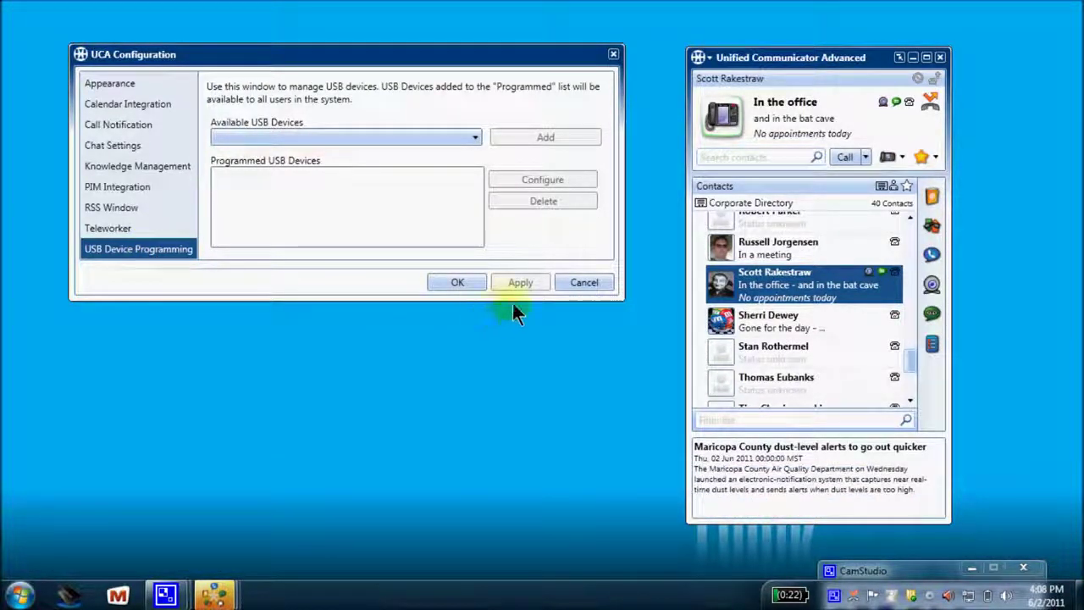
Close the configuration window without applying changes and open the My Account settings.
left_click(584, 282)
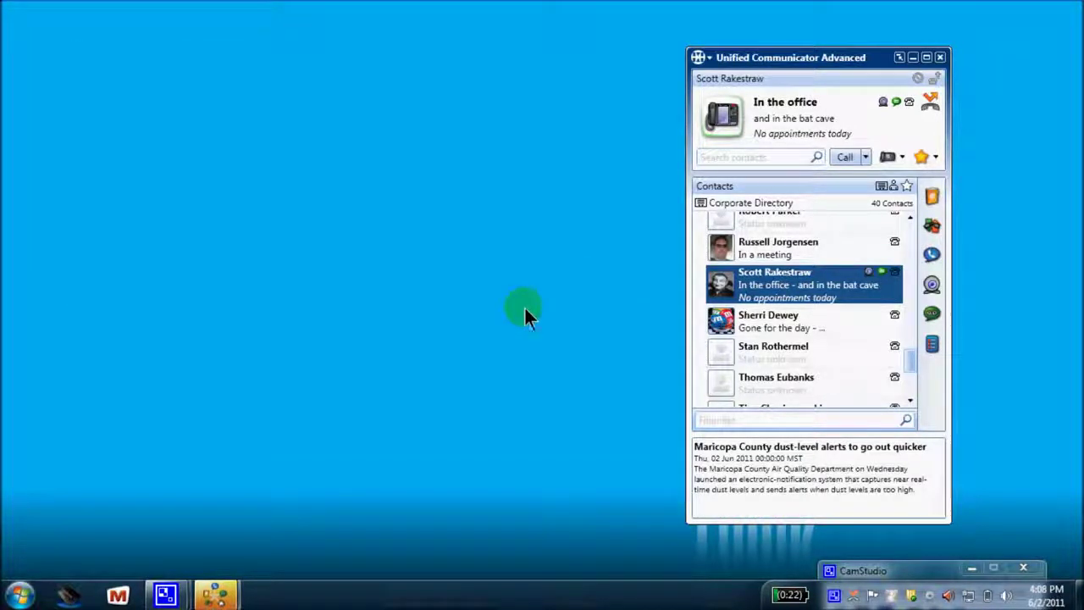
left_click(710, 57)
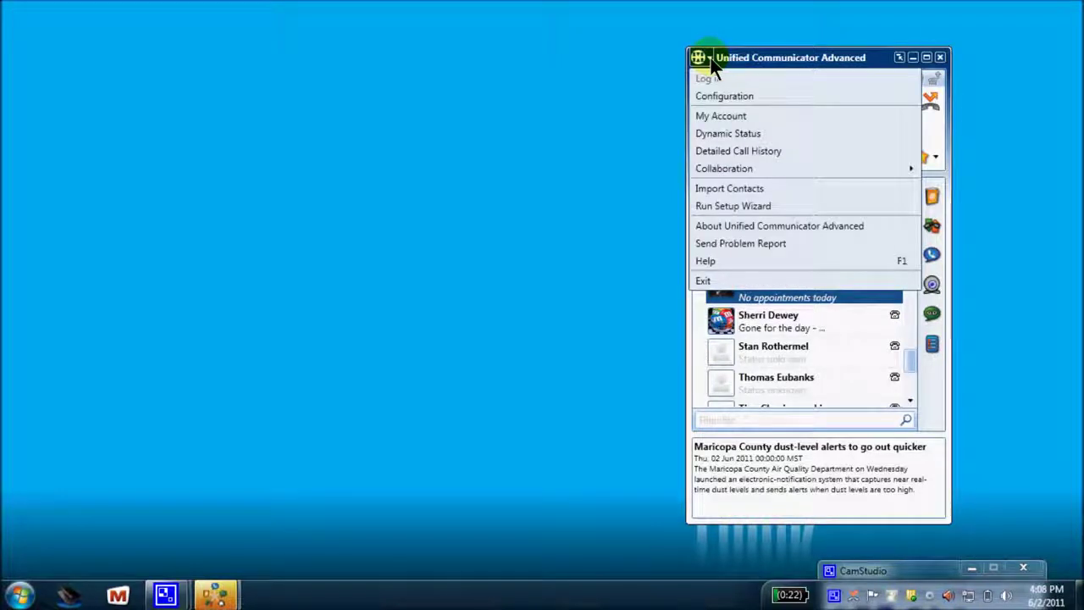
left_click(723, 117)
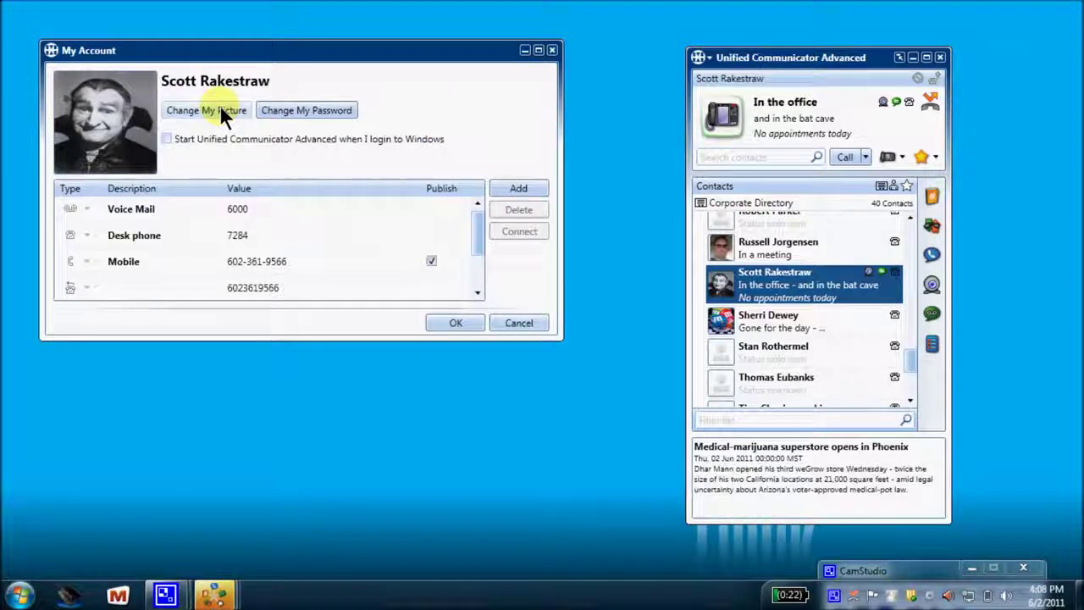
left_click(798, 285)
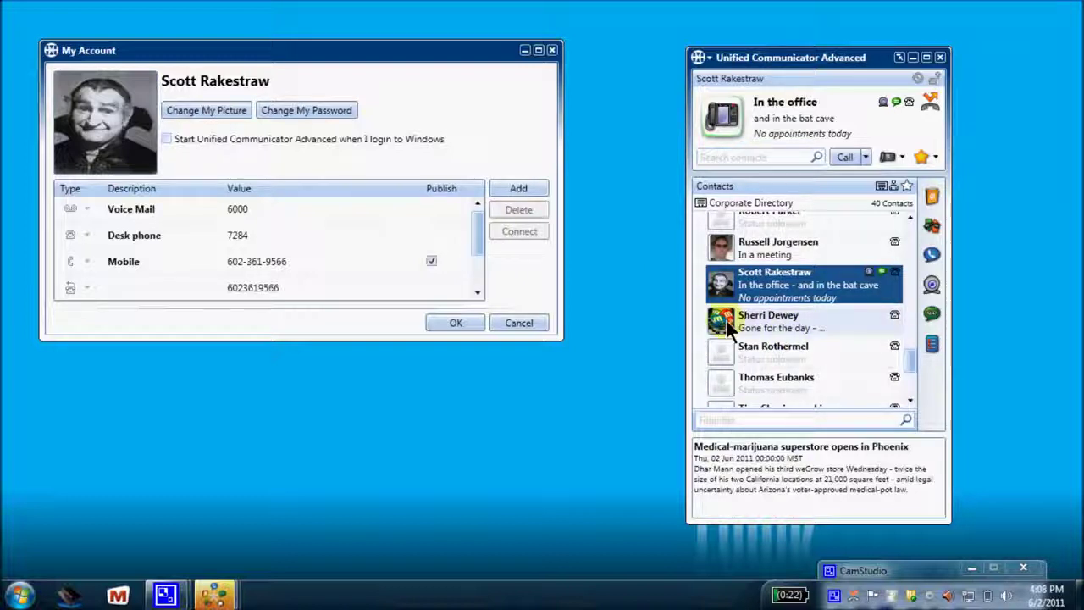
Replace the account picture with the El Charro image from the Pictures library, upload it and close My Account.
left_click(234, 108)
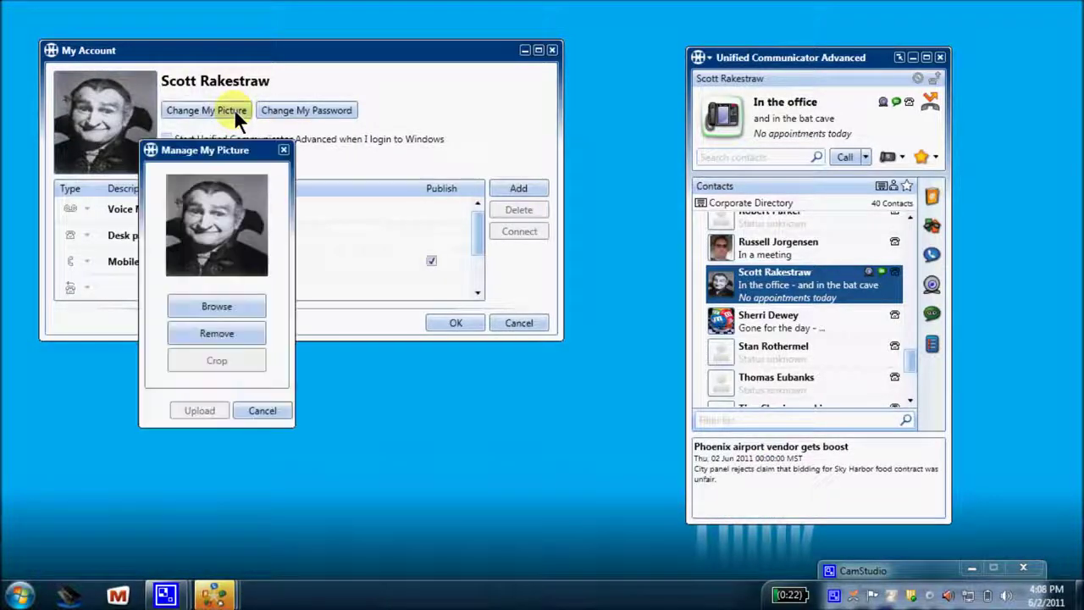
left_click(208, 307)
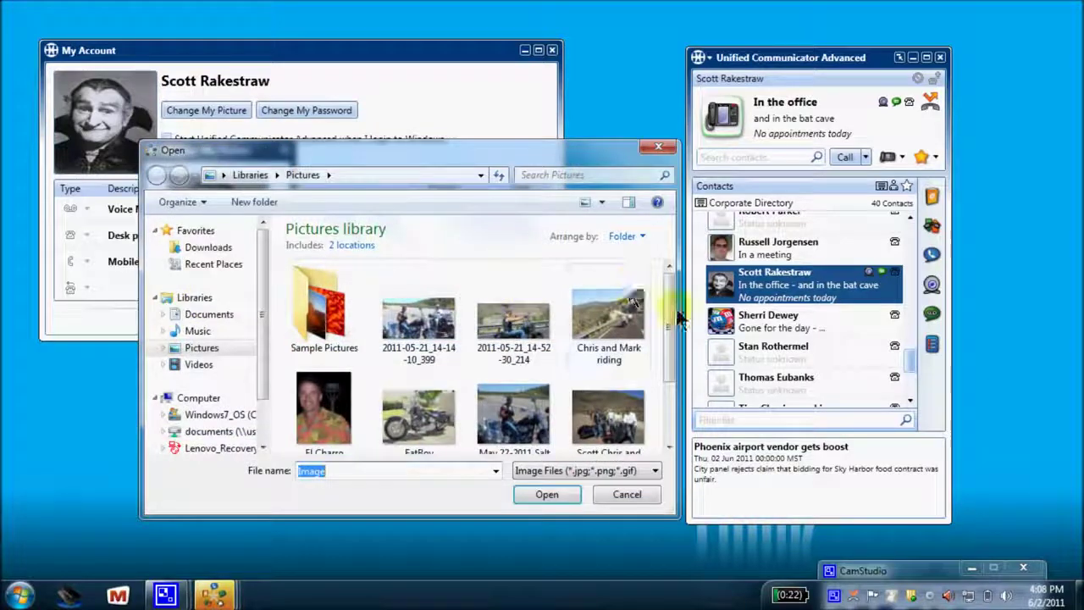
left_click_drag(670, 310, 669, 361)
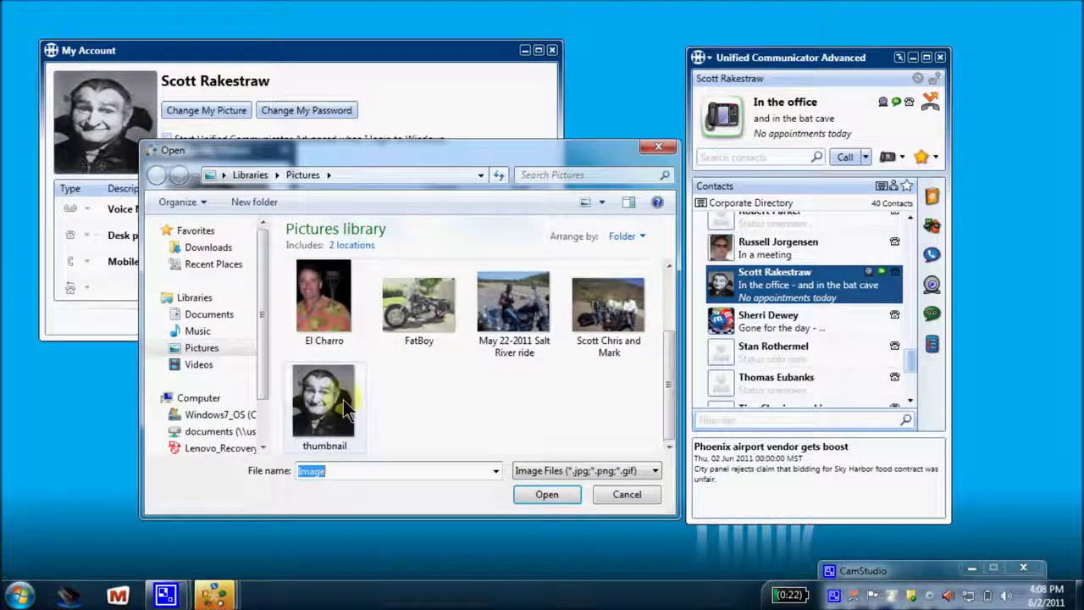
left_click(318, 289)
left_click(541, 493)
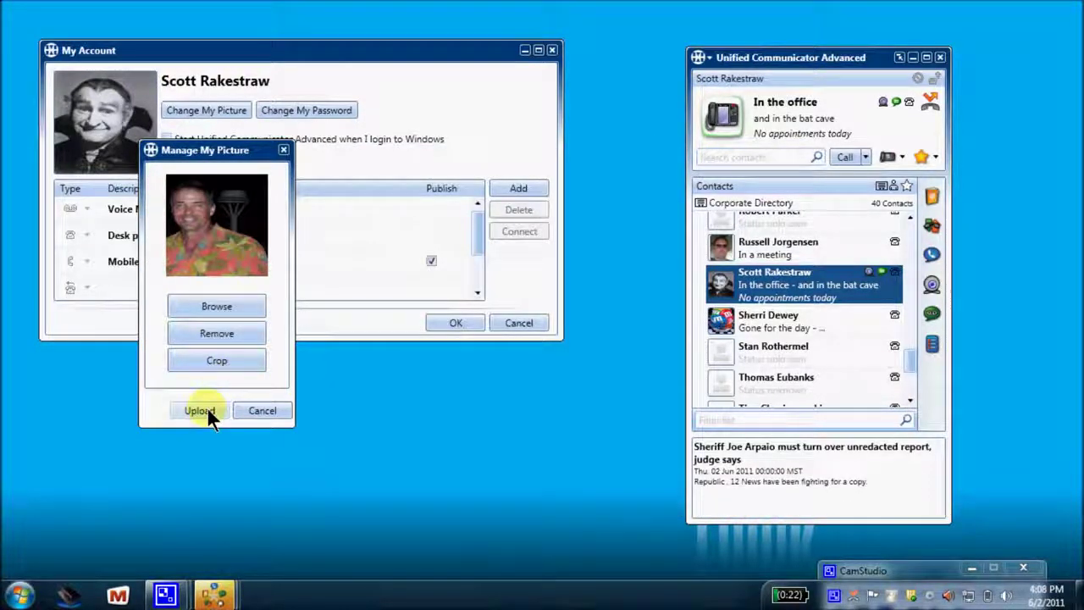
left_click(202, 410)
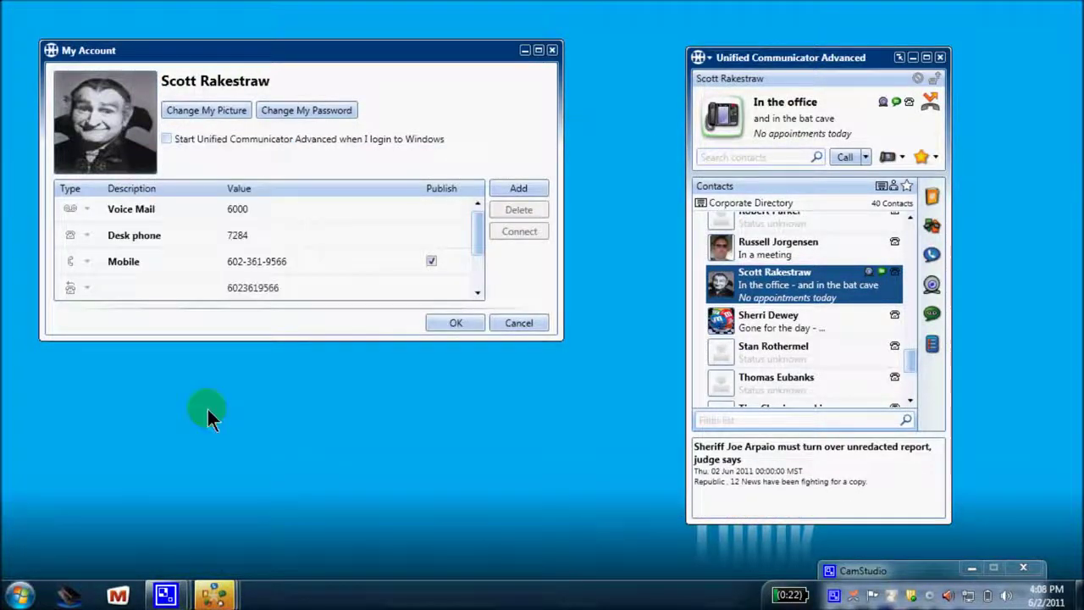
left_click(721, 293)
left_click(514, 322)
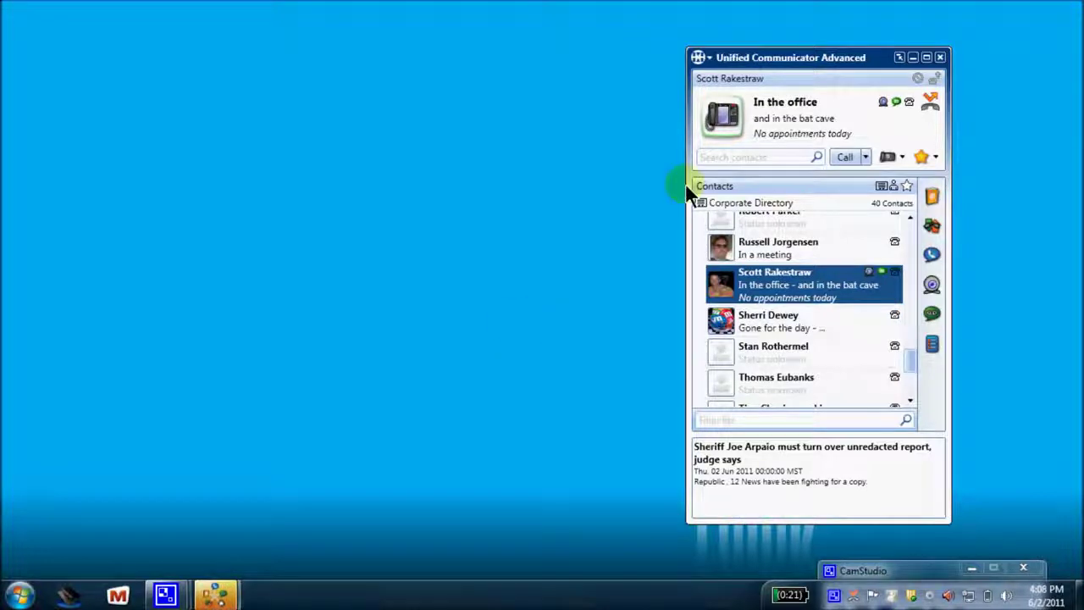
Open the Dynamic Status settings and review the call destination choices for the In a meeting status.
left_click(701, 57)
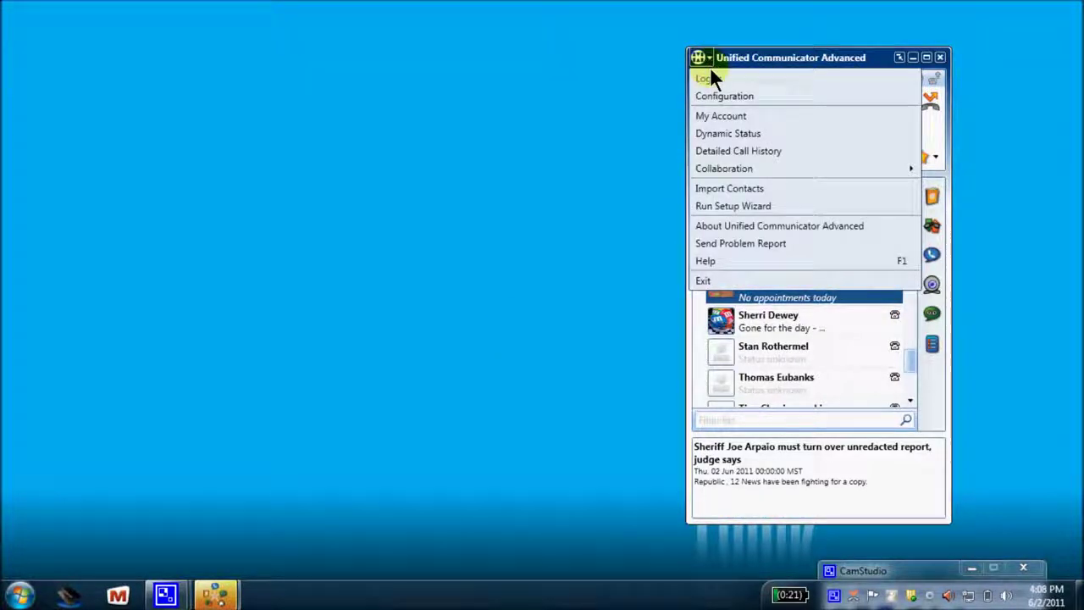
left_click(710, 133)
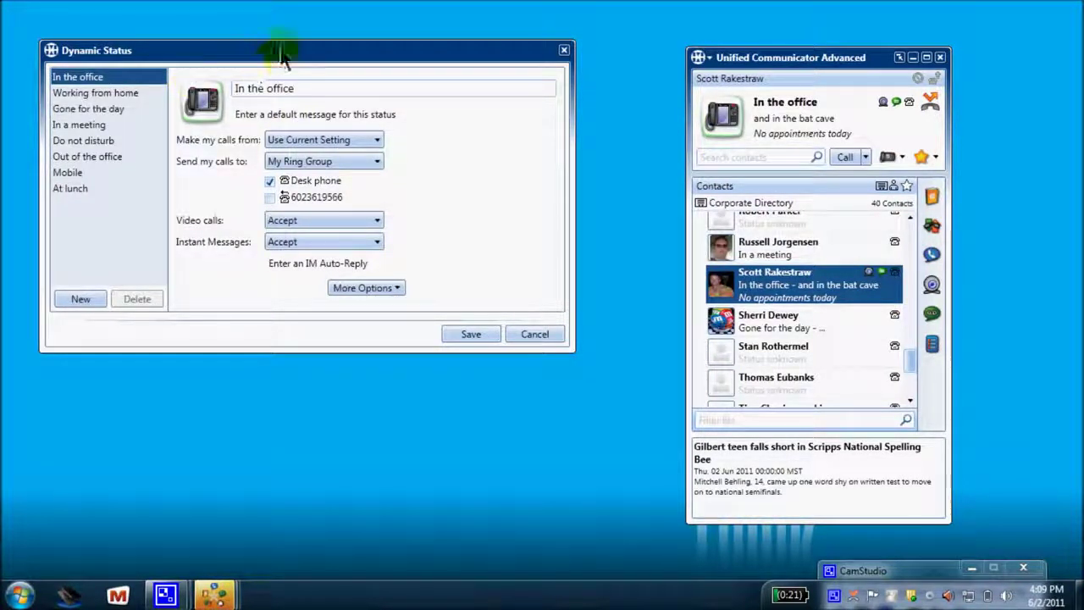
left_click_drag(281, 49, 275, 47)
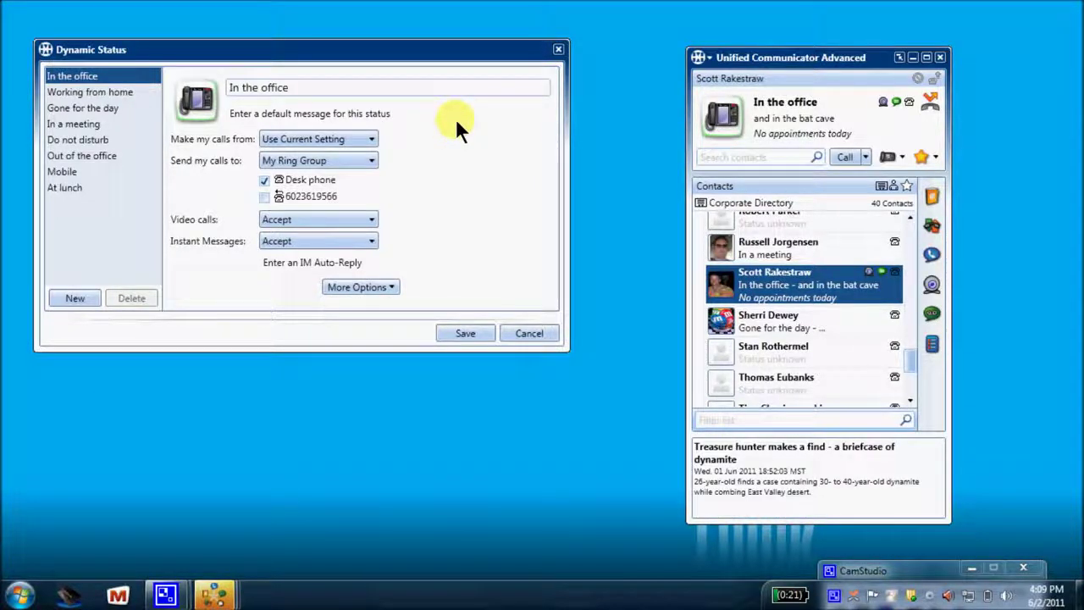
left_click(82, 125)
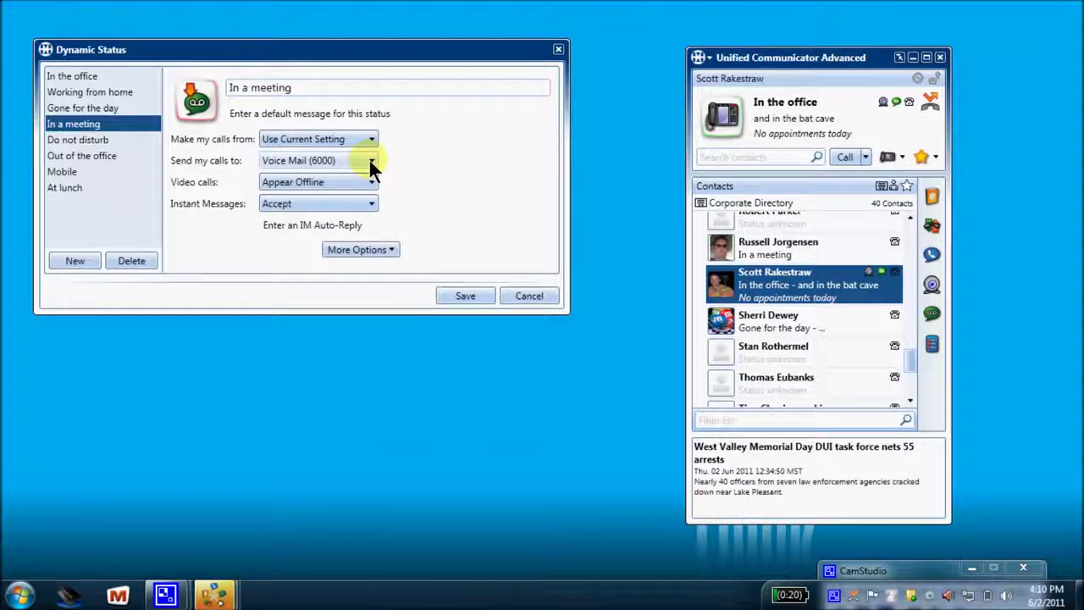
left_click(370, 163)
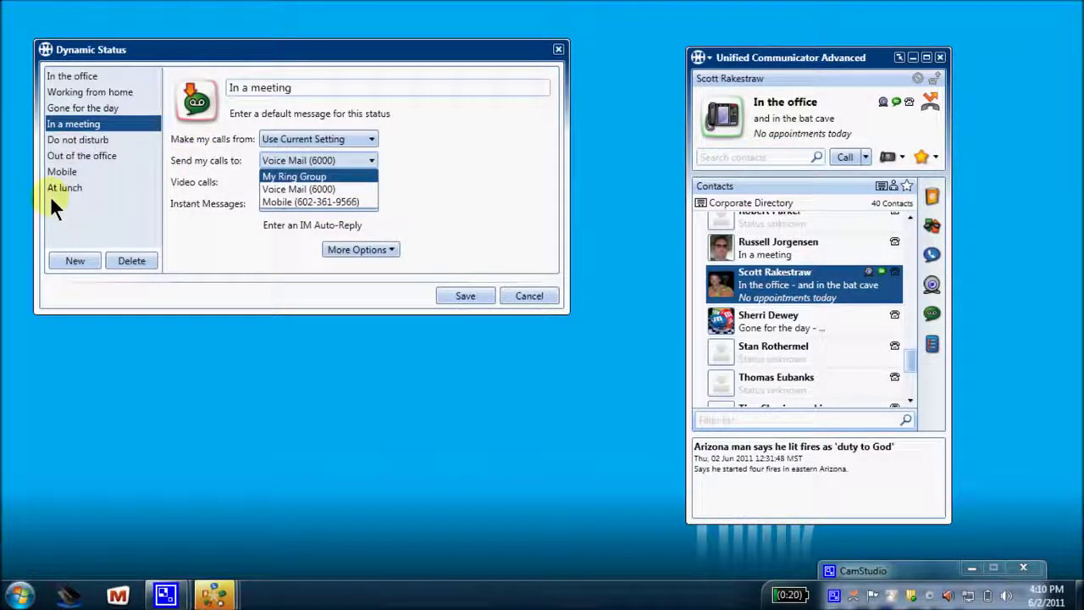
Start a new dynamic status, select its default name for editing, and discard it by cancelling the Dynamic Status window.
left_click(81, 258)
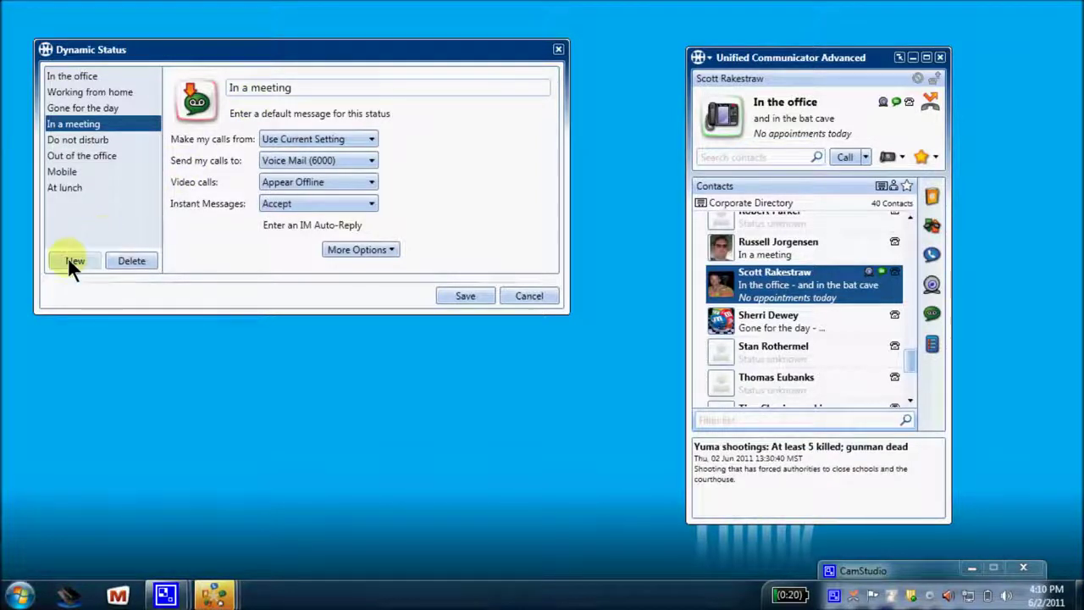
left_click(68, 256)
left_click_drag(285, 88, 213, 80)
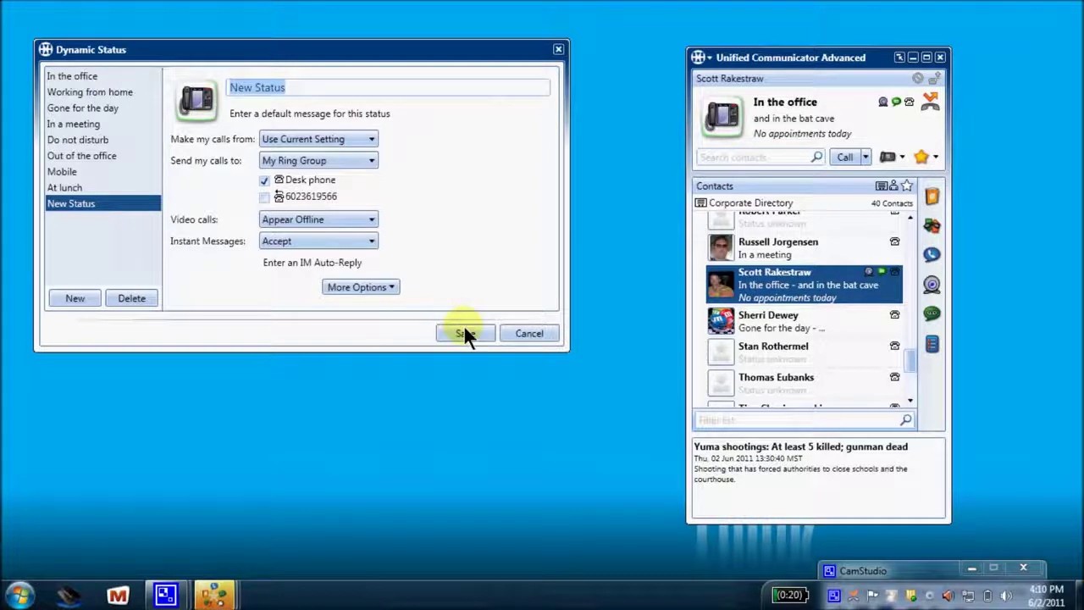
left_click(534, 333)
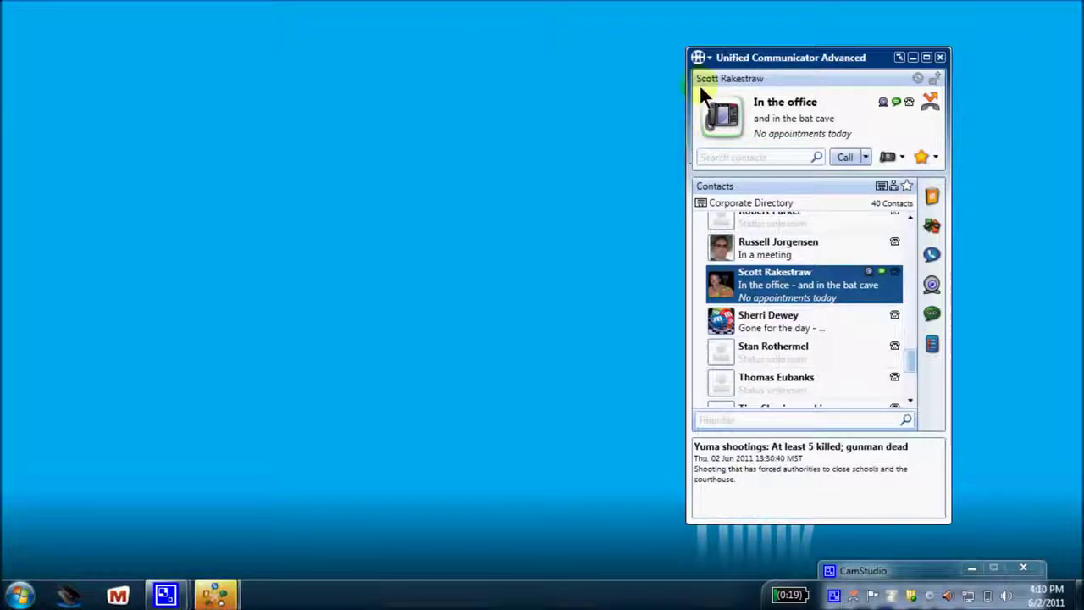
Open the Detailed Call History, look over the list of calls and close it.
left_click(710, 59)
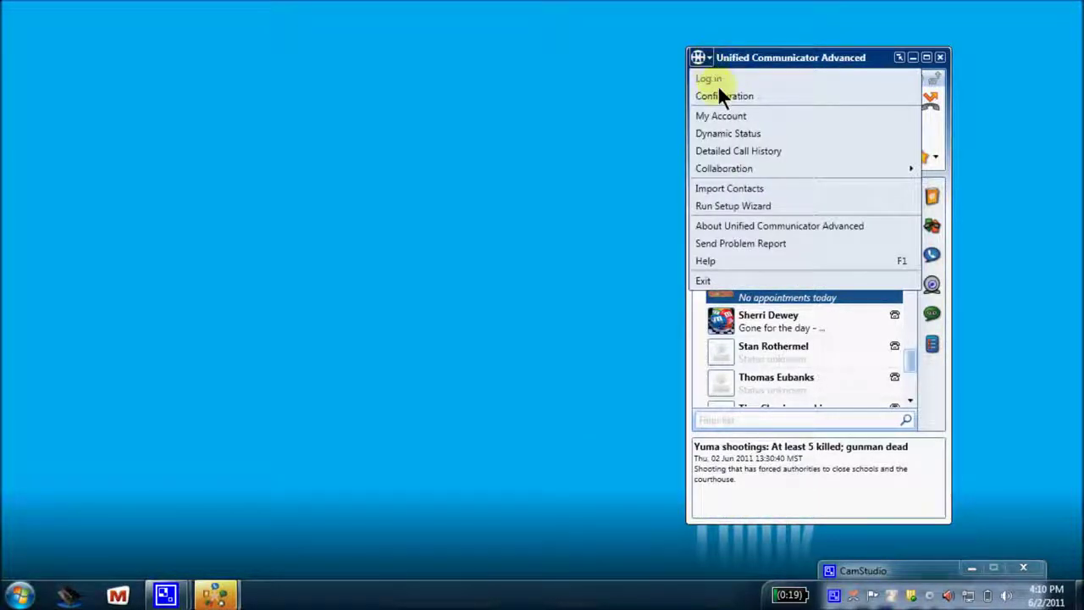
left_click(725, 154)
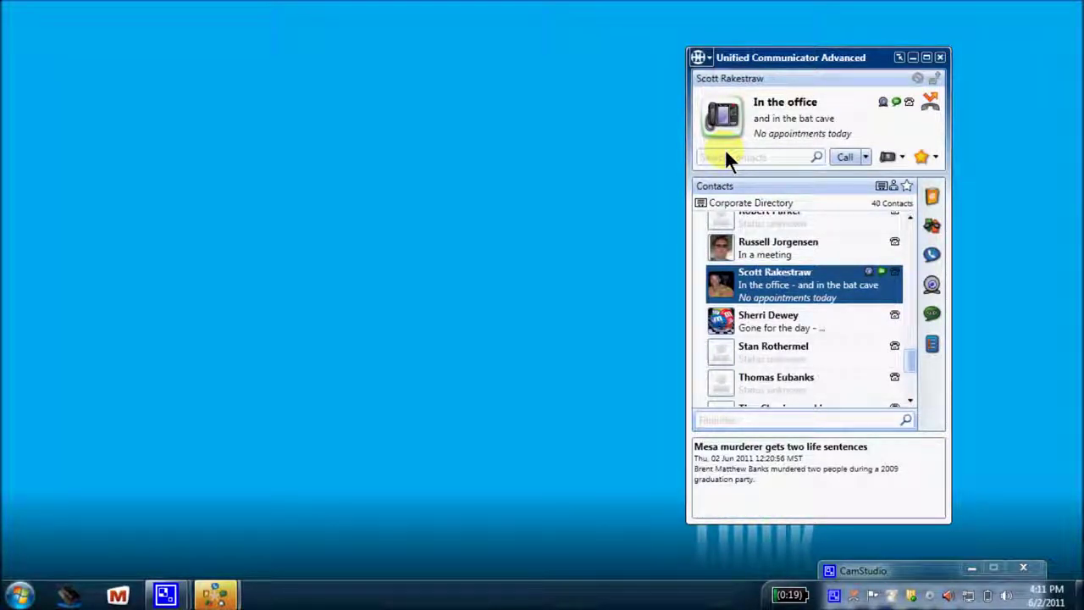
left_click(721, 77)
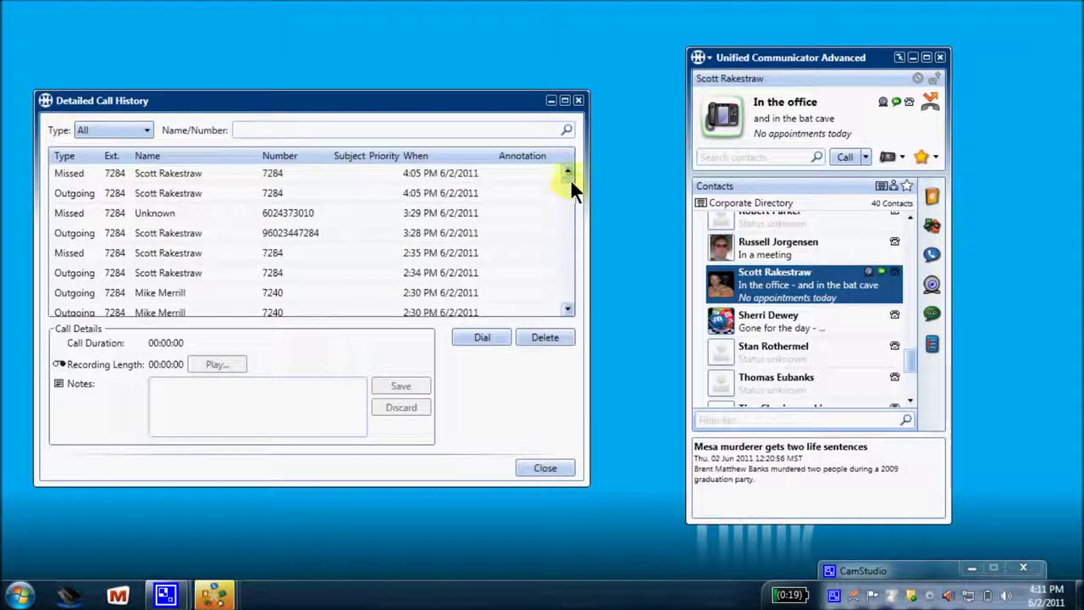
mouse_move(568, 178)
left_mouse_down()
mouse_move(563, 295)
mouse_move(563, 171)
left_mouse_up()
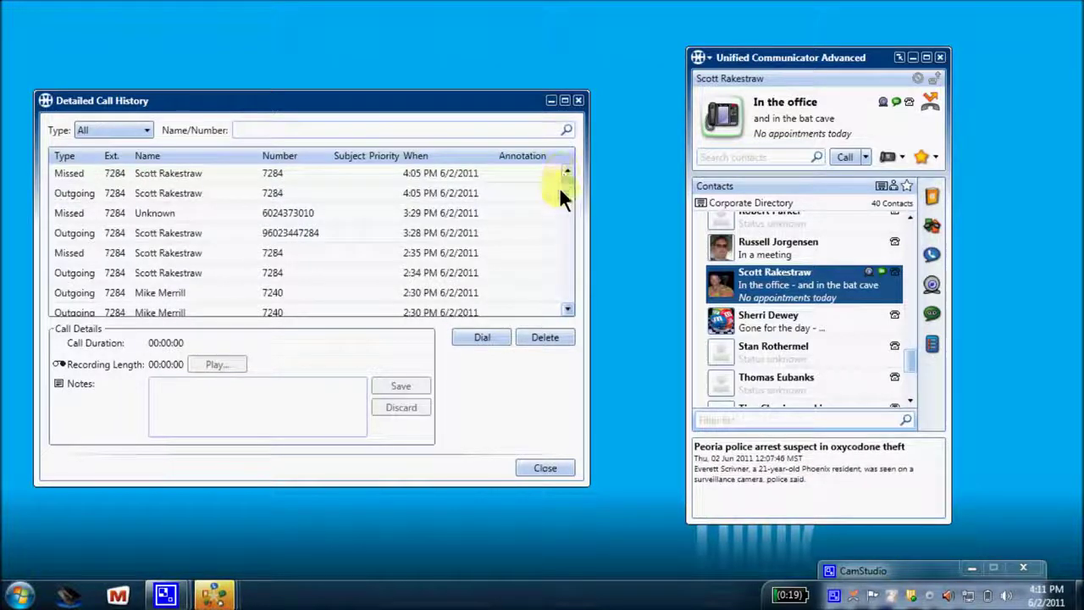
left_click(534, 468)
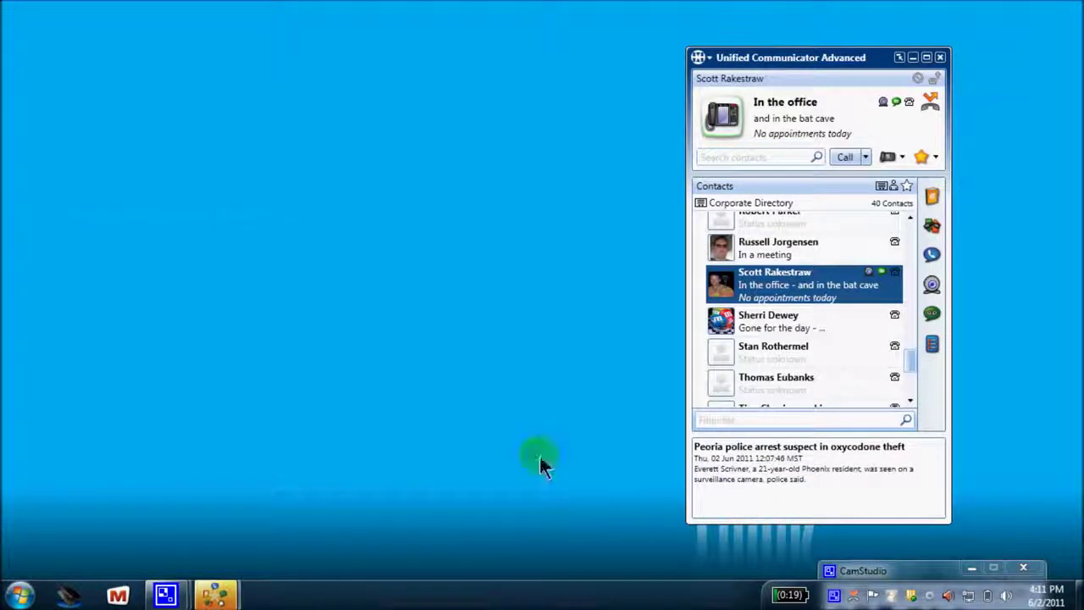
Open Import Contacts, review the Microsoft Outlook contact sources and cancel the import.
left_click(702, 58)
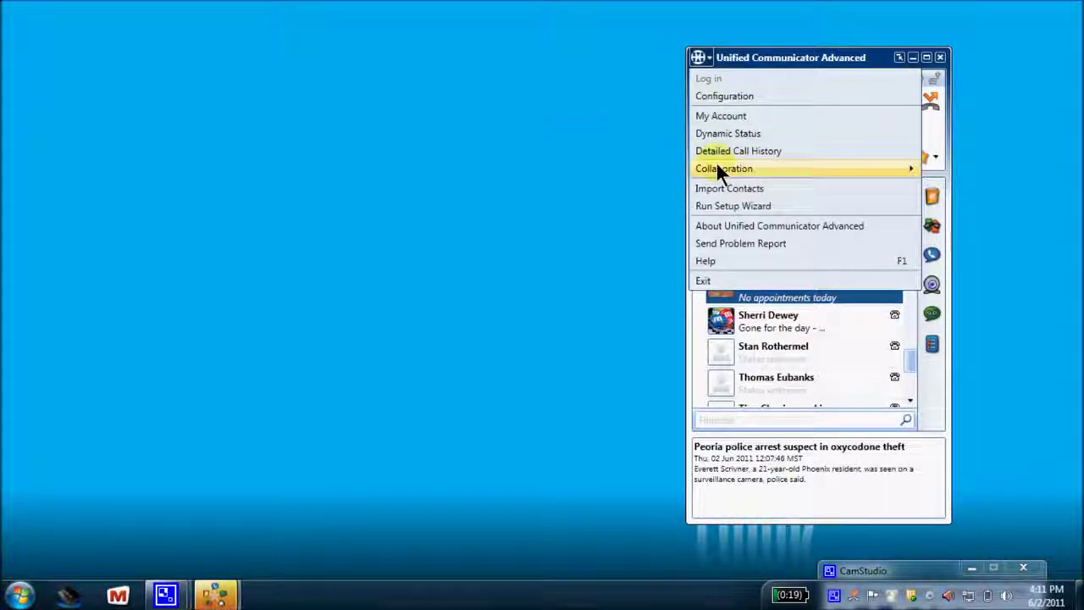
mouse_move(718, 167)
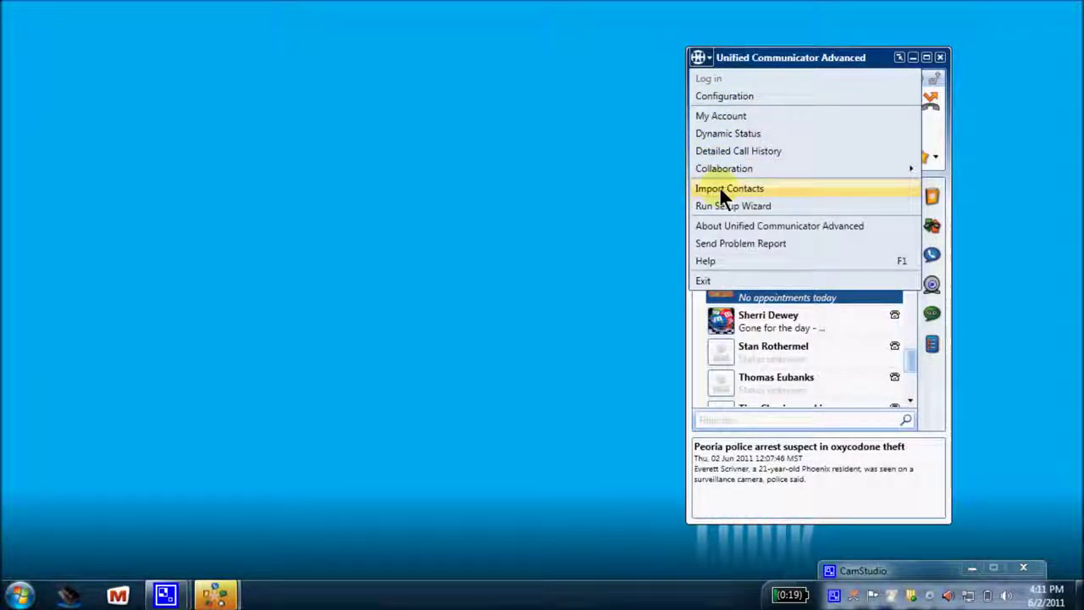
left_click(721, 191)
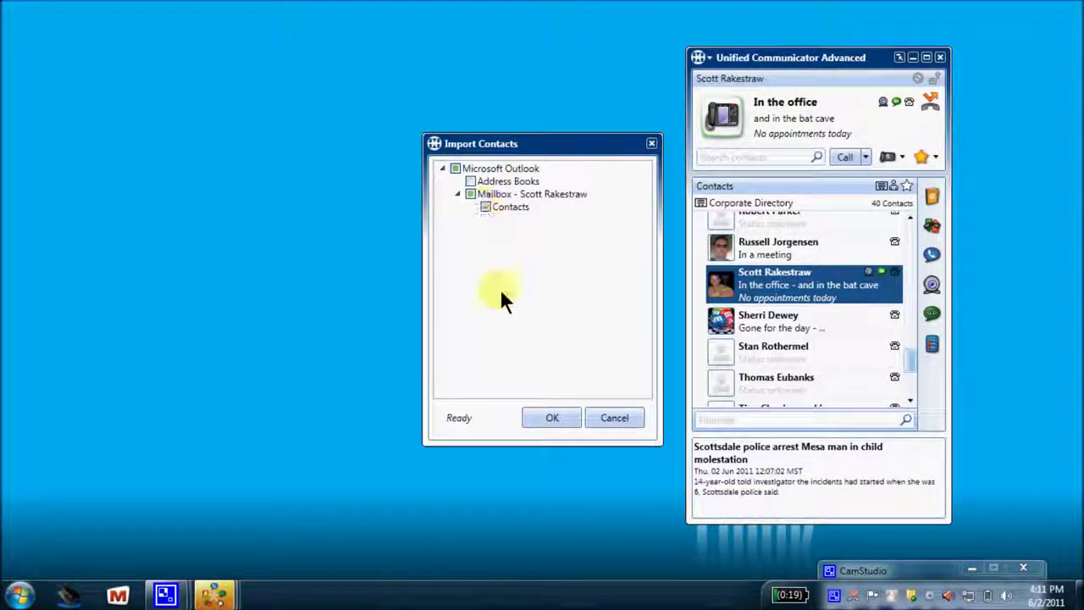
left_click(619, 416)
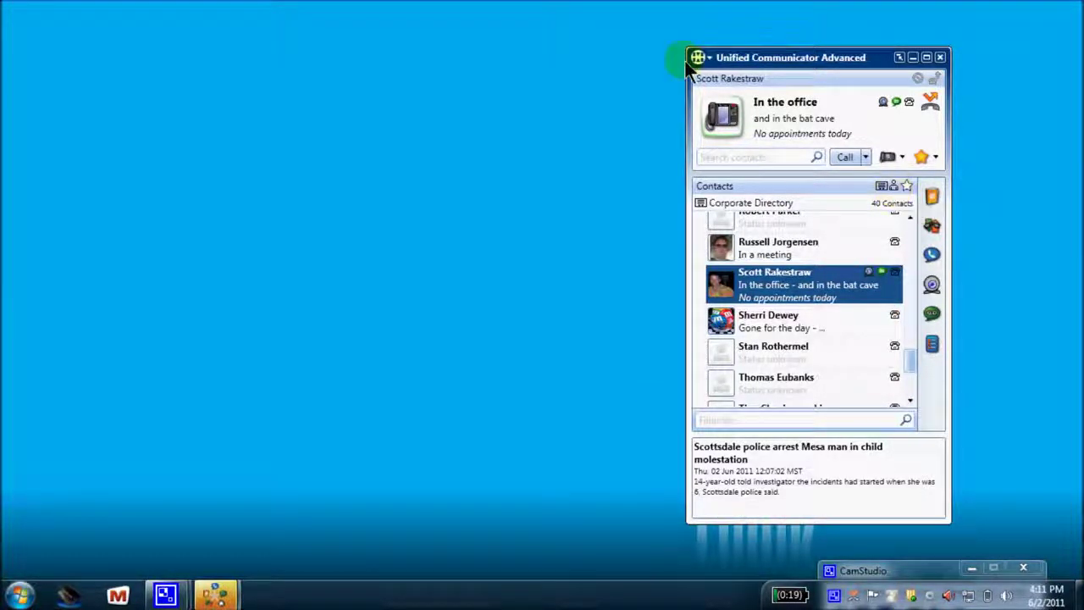
Run the Setup Wizard through to the end, keeping the existing phone numbers and Outlook Calendar integration enabled.
left_click(709, 57)
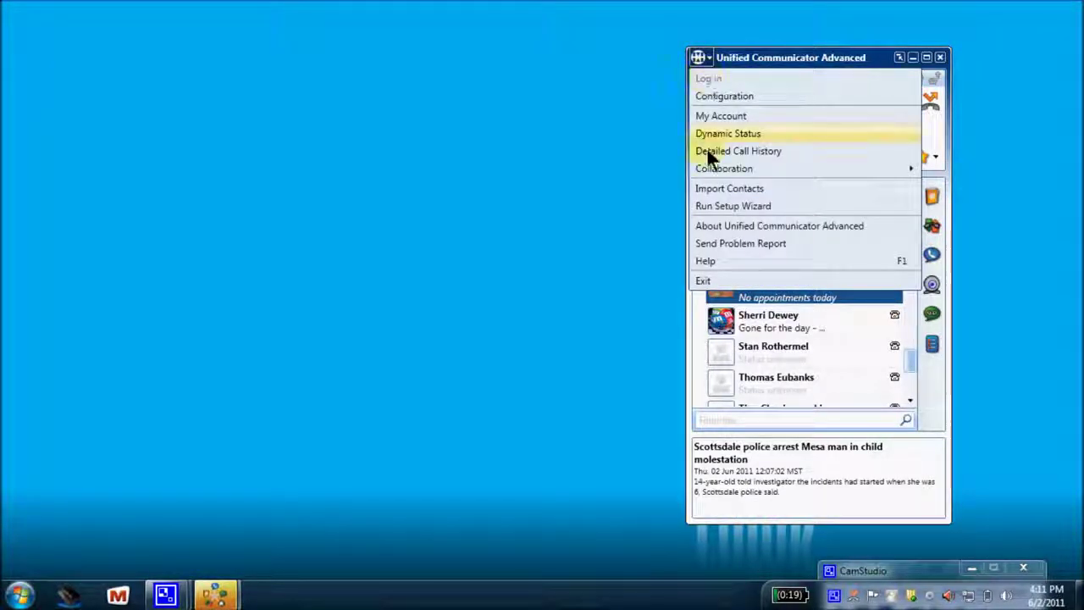
left_click(721, 205)
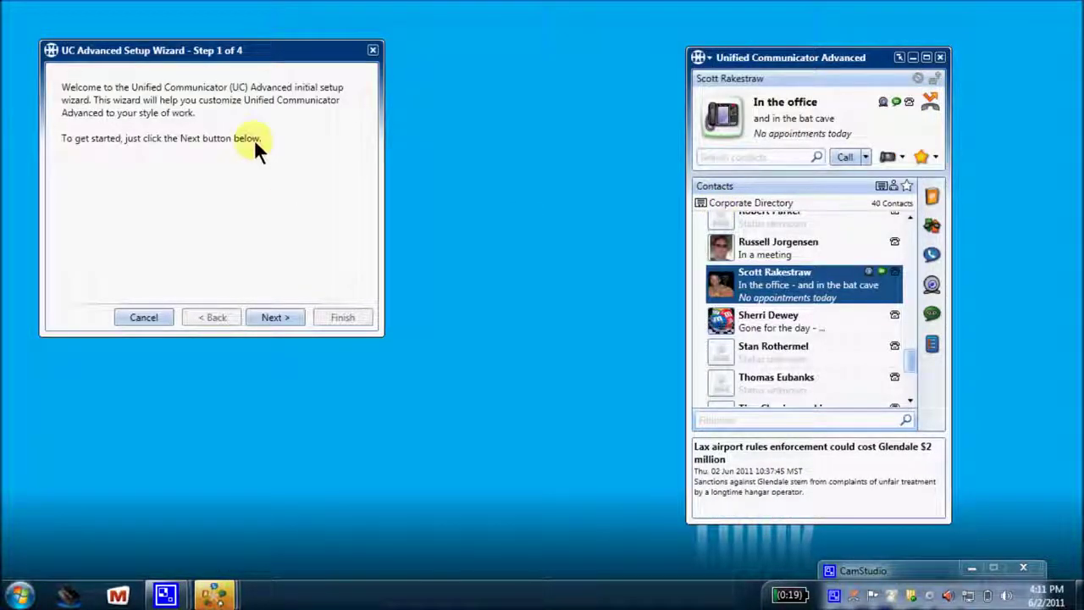
left_click(280, 317)
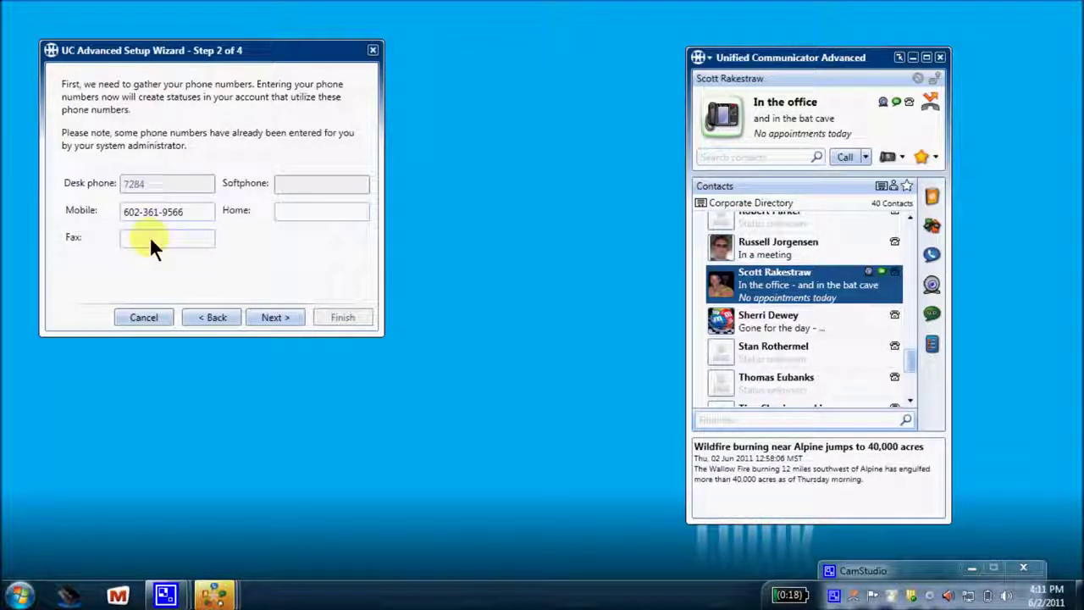
left_click(286, 317)
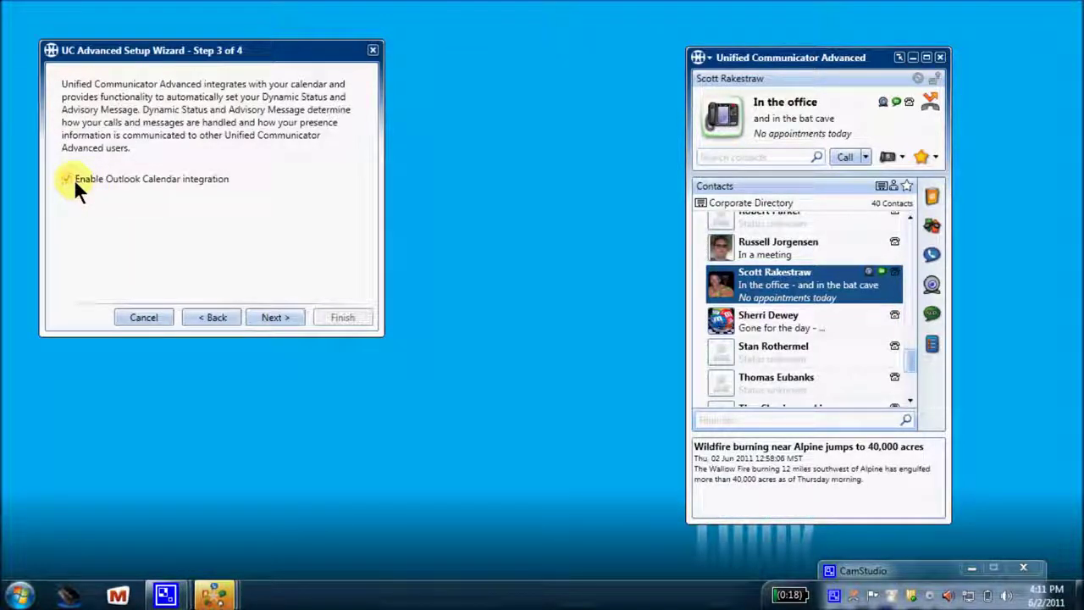
left_click(264, 315)
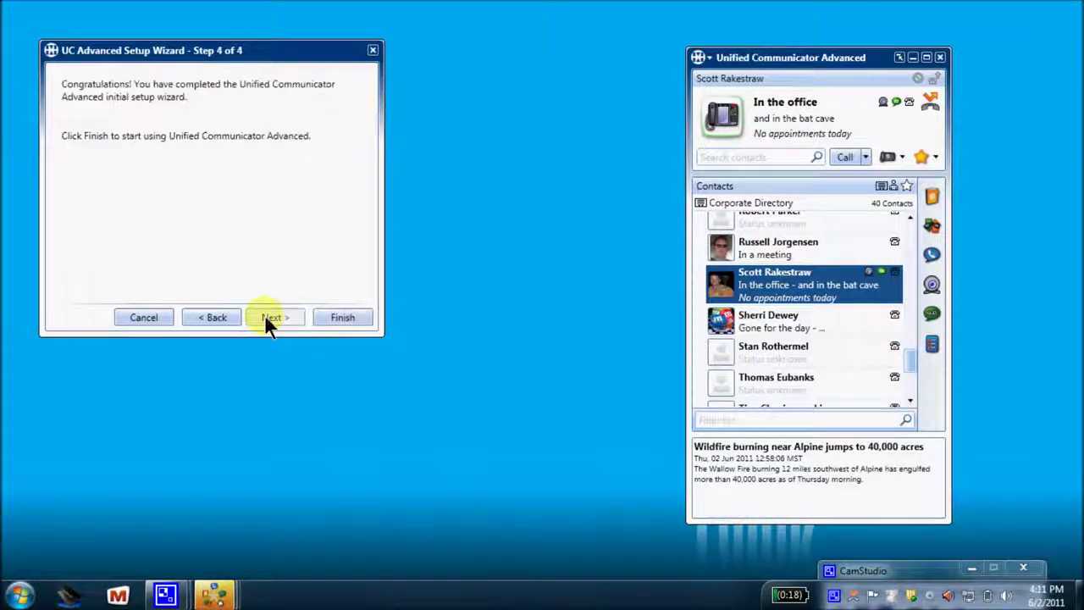
left_click(340, 319)
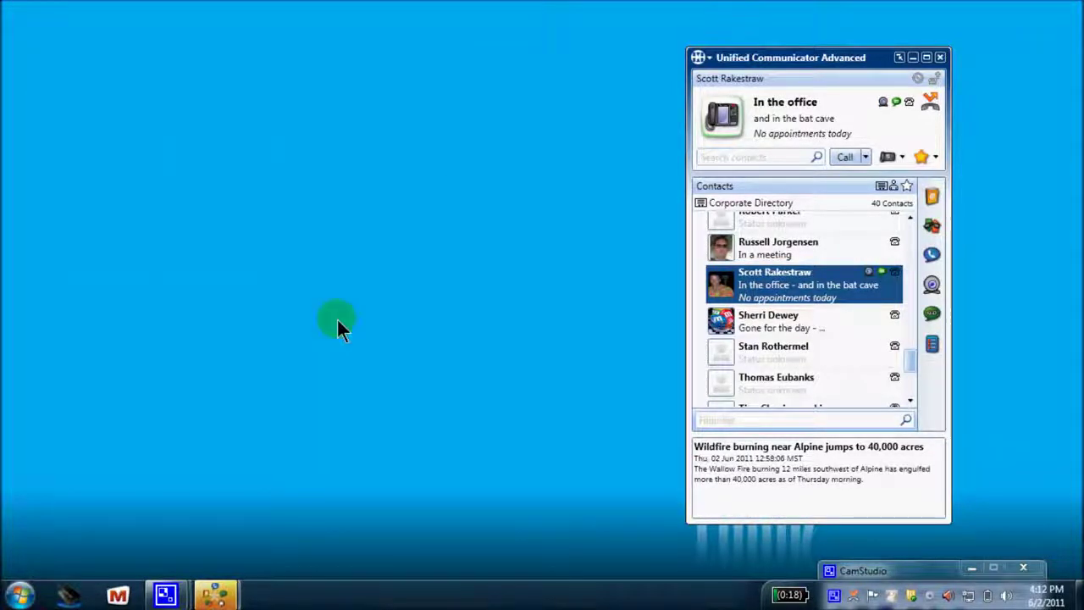
left_click(703, 58)
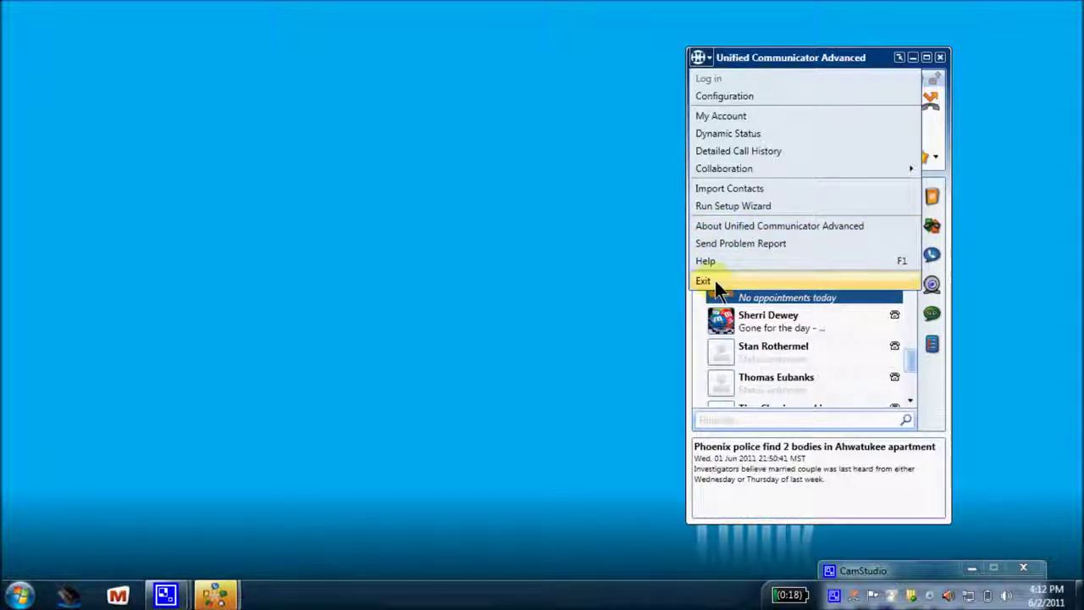
left_click(537, 246)
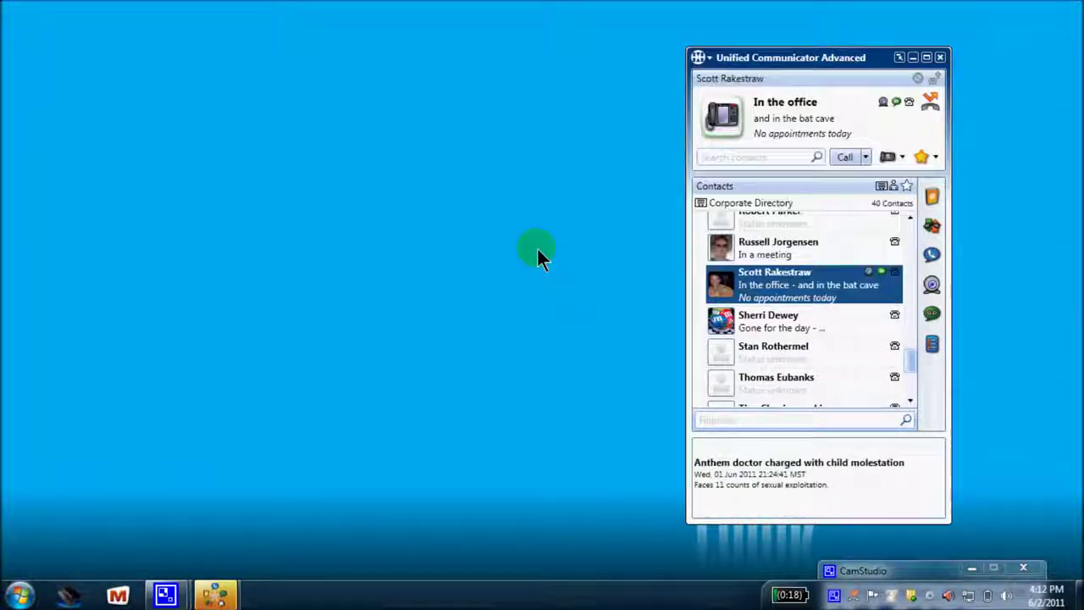